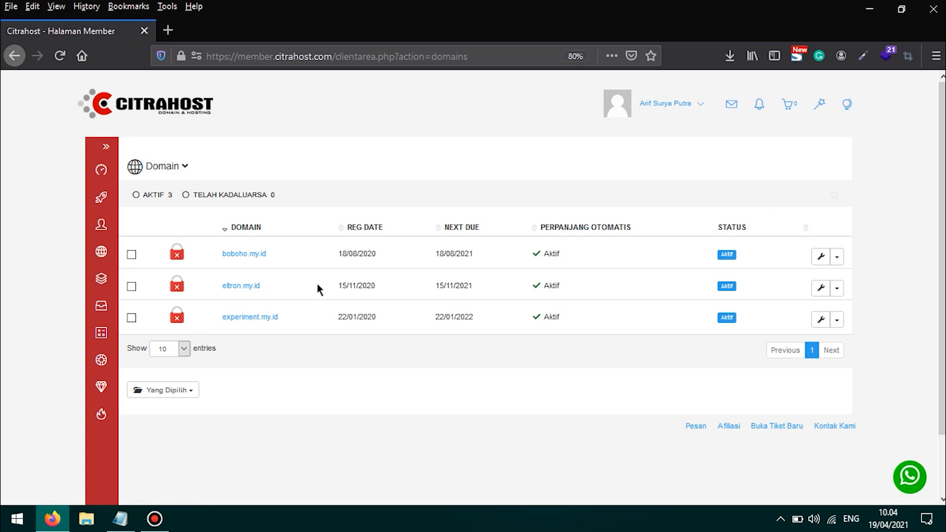
- Open nameserver management for boboho.my.id and save the custom nameservers ns1.citrahost.id through ns4.citrahost.id
click(840, 257)
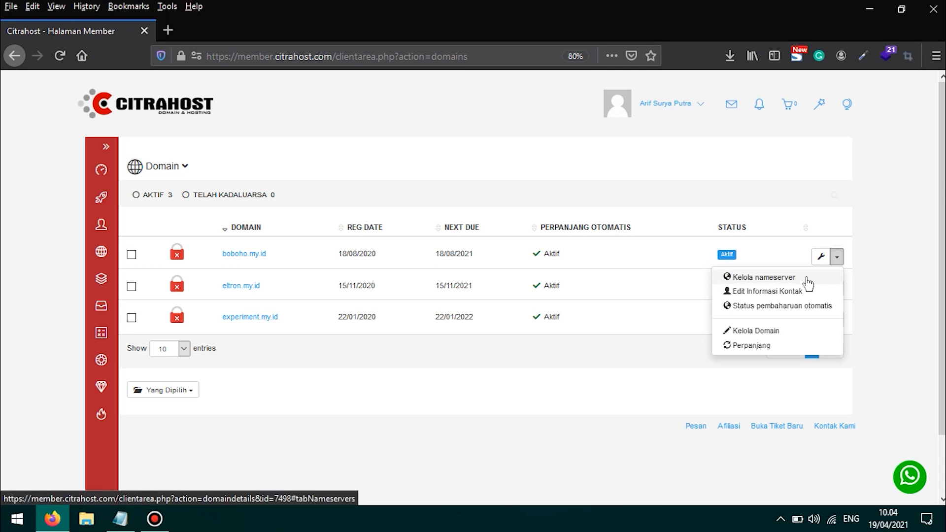
click(764, 277)
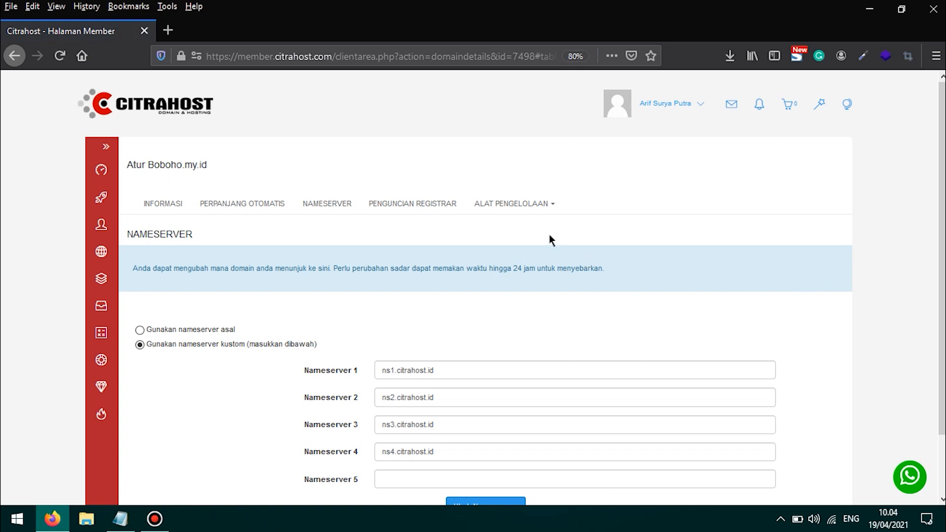
scroll(425, 170, down, 3)
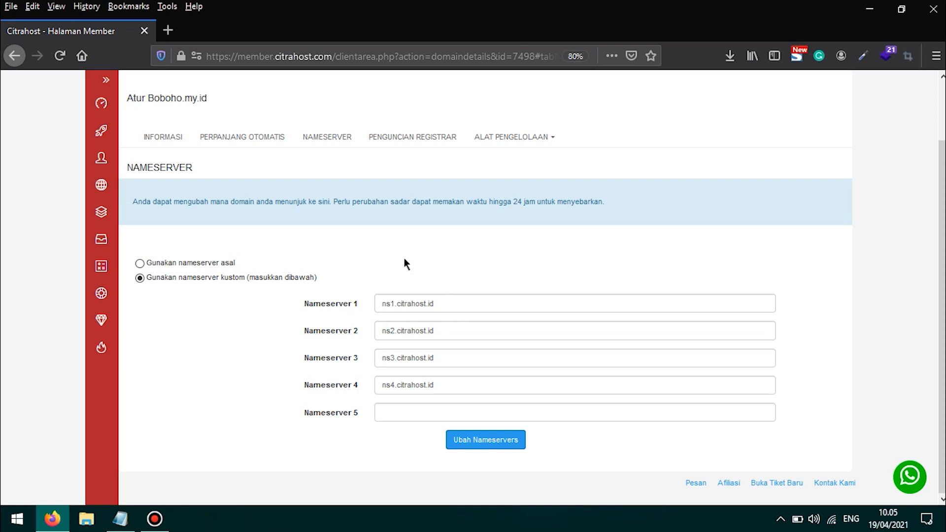
click(441, 302)
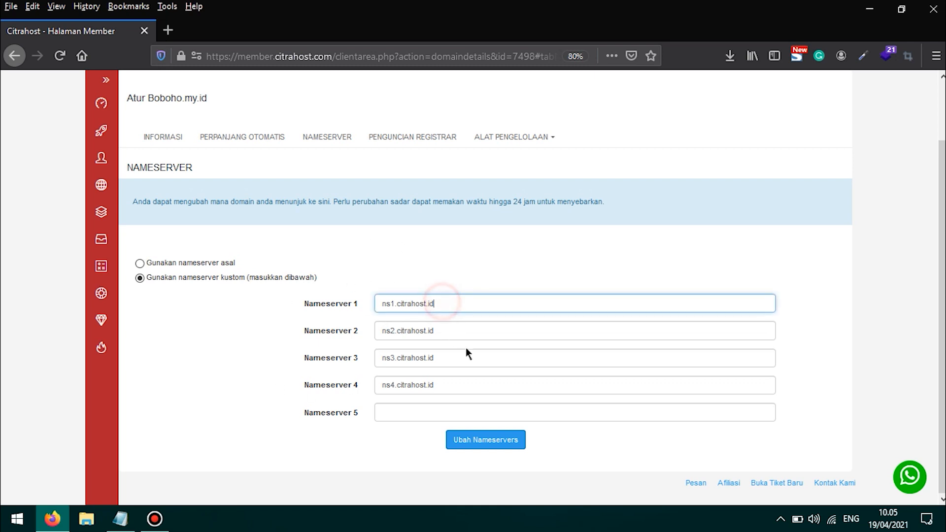
click(478, 443)
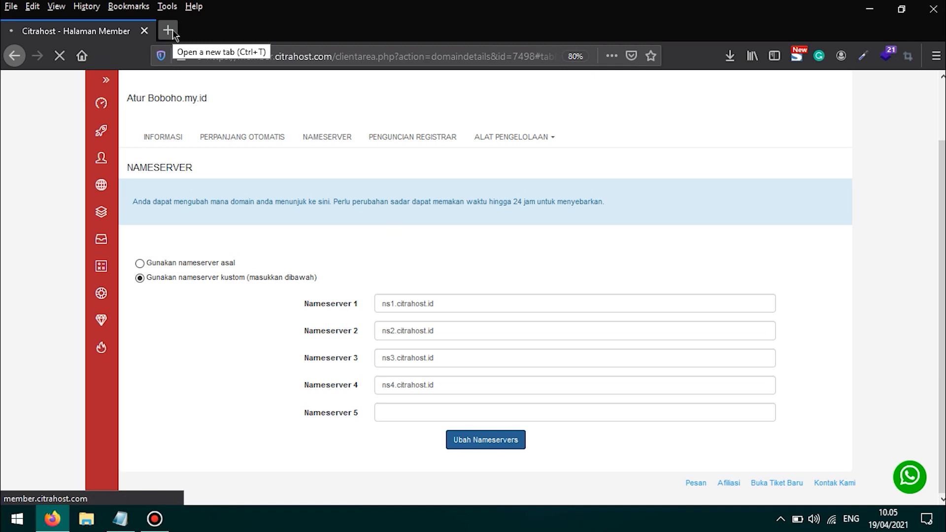
scroll(396, 276, down, 2)
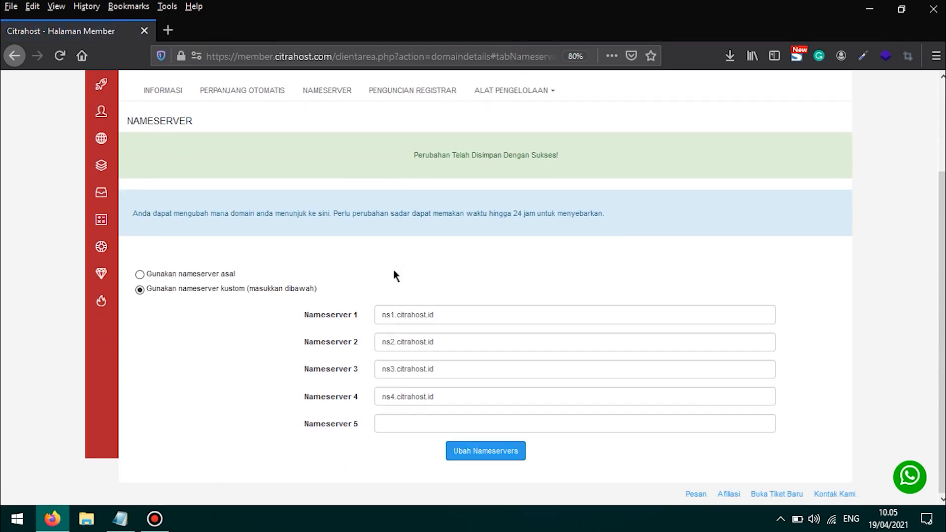
- Search Google for "blogspot" in a new browser tab and open the Blogger.com result
click(171, 36)
click(198, 58)
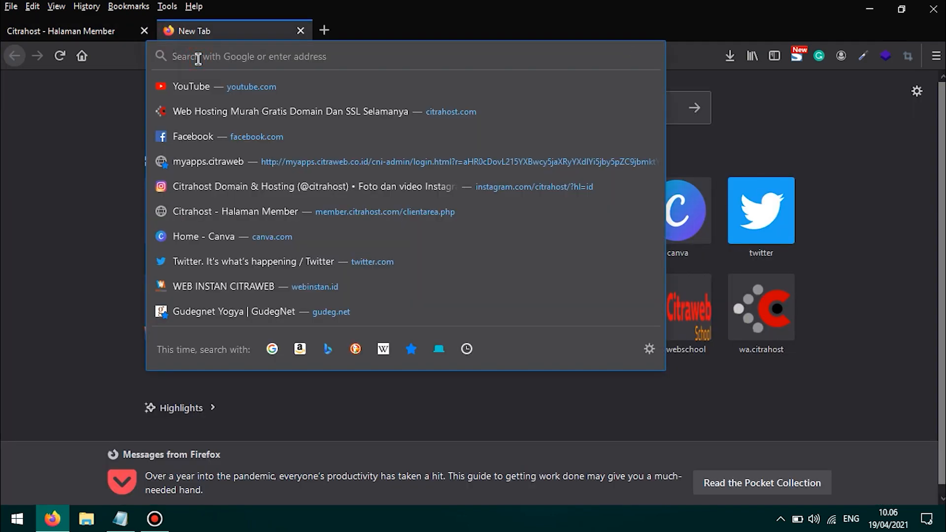
text(blogs)
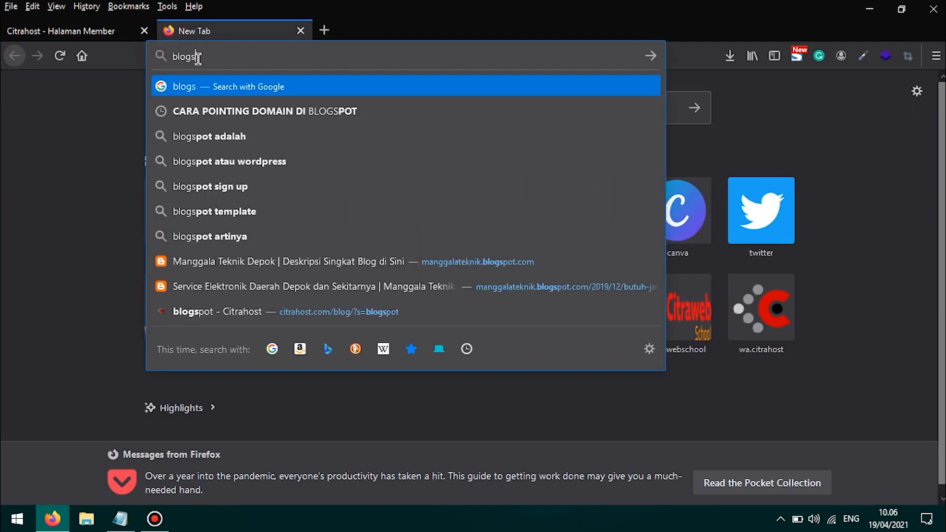
key(Down)
key(Down)
key(Down)
key(Down)
key(Down)
key(Down)
key(Down)
key(Down)
key(Down)
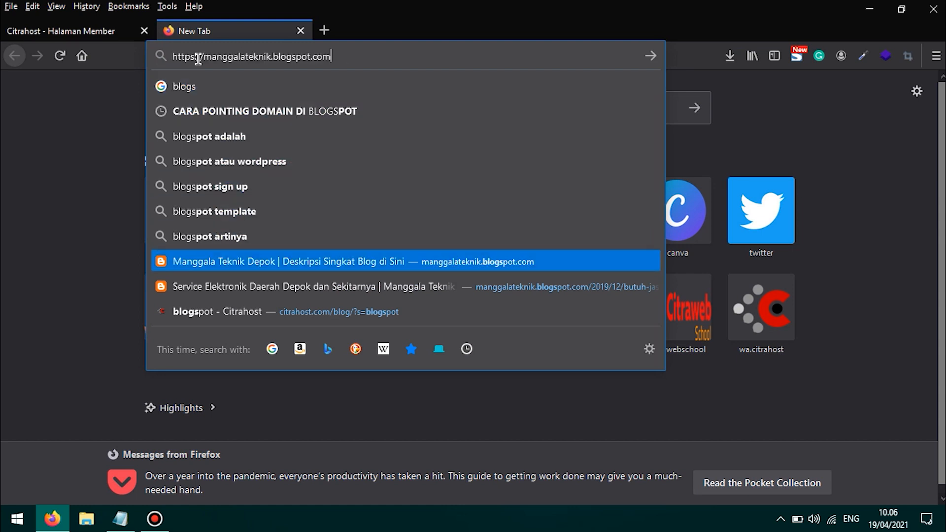
key(Down)
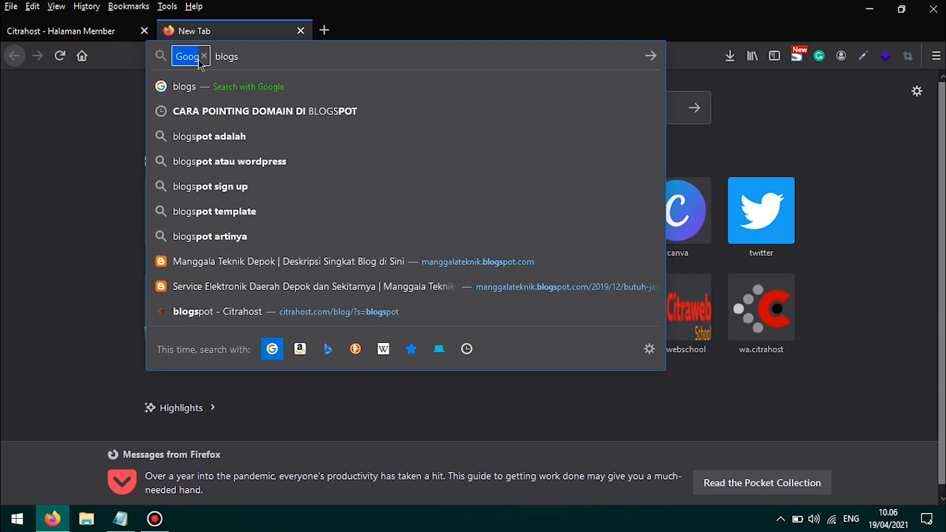
text(pot)
key(Return)
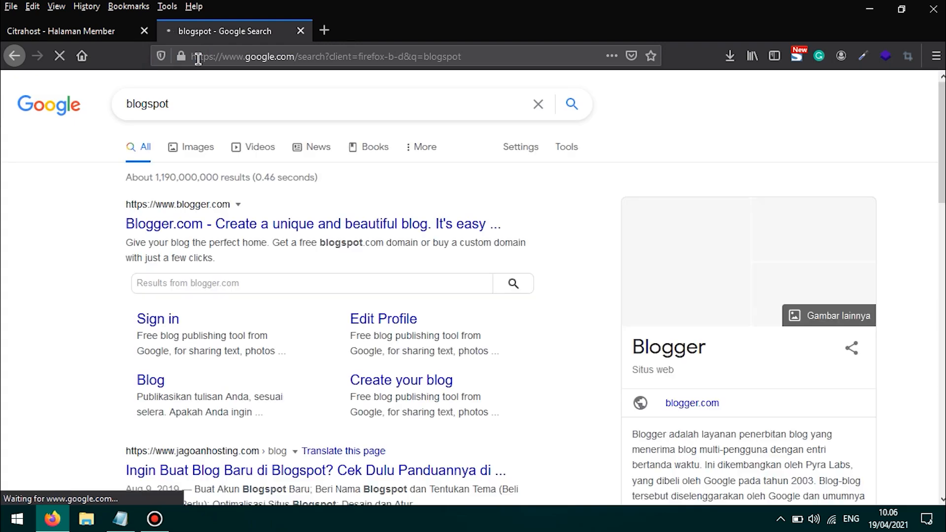
click(203, 228)
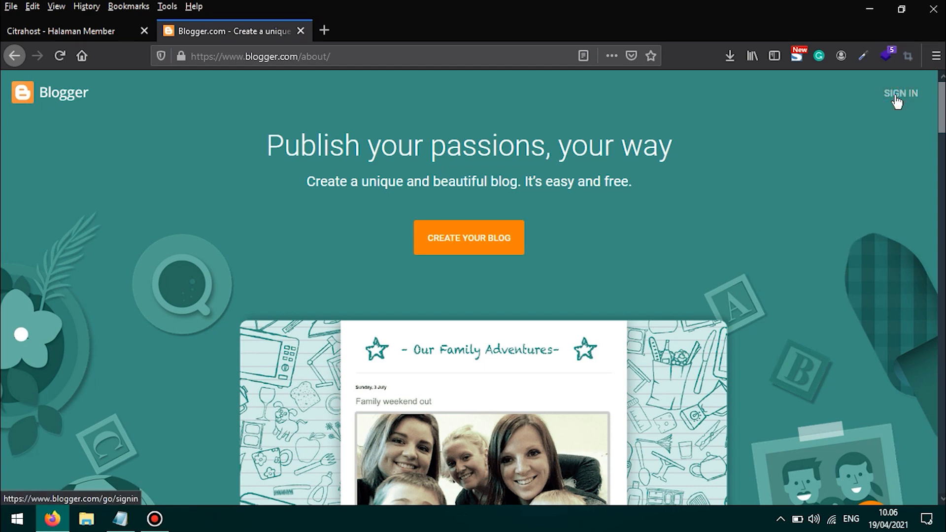
- Sign in to Blogger with the Citrahost Domain Hosting account and open the blog's settings
click(897, 99)
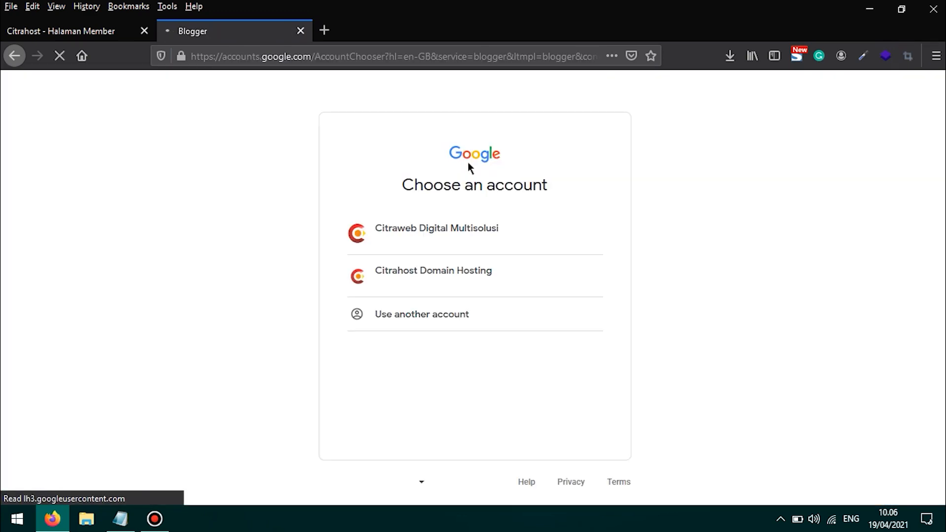
click(488, 278)
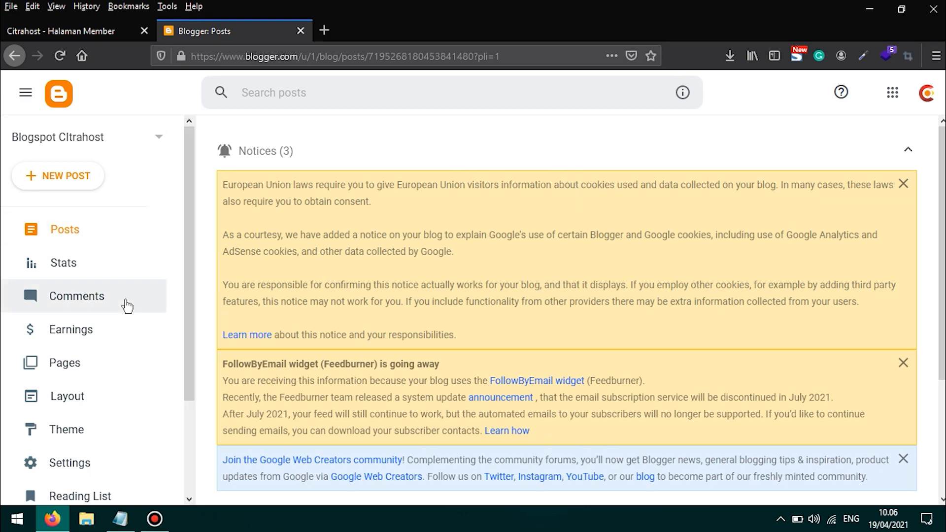
scroll(138, 276, down, 3)
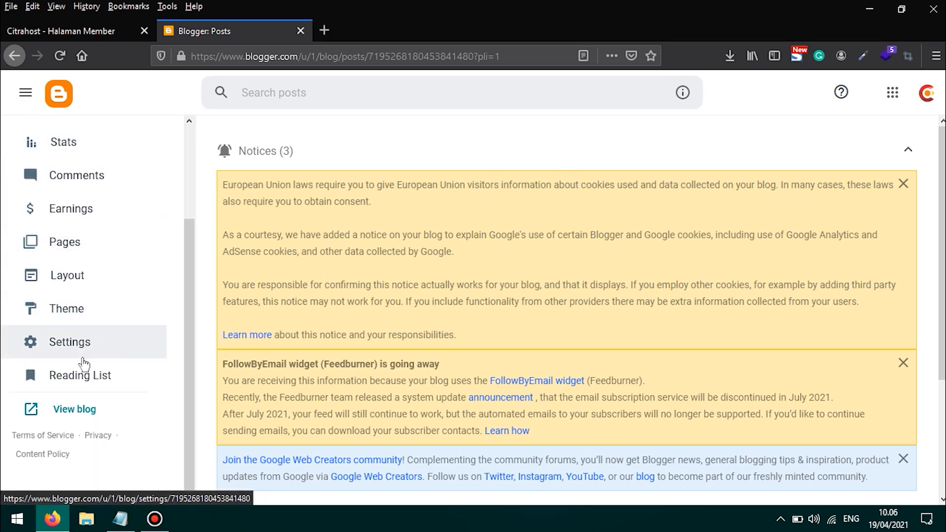
click(87, 342)
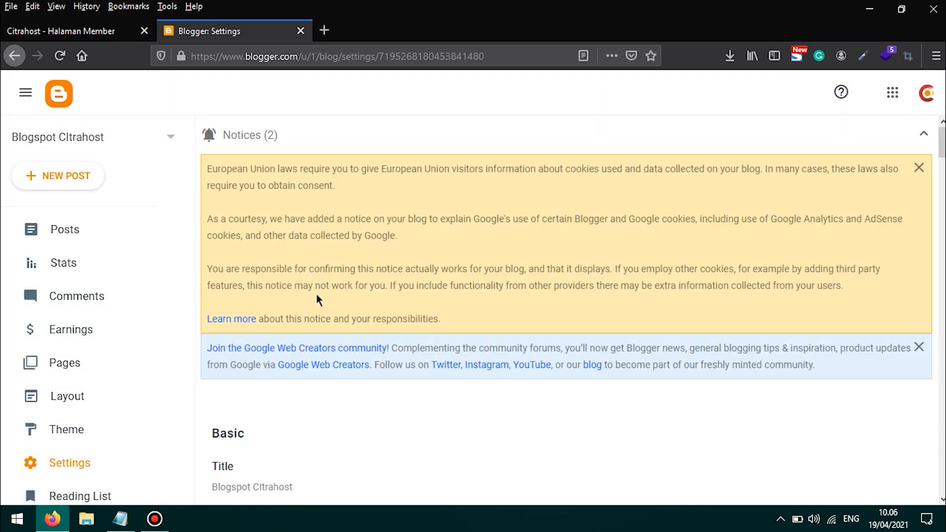
scroll(316, 294, down, 5)
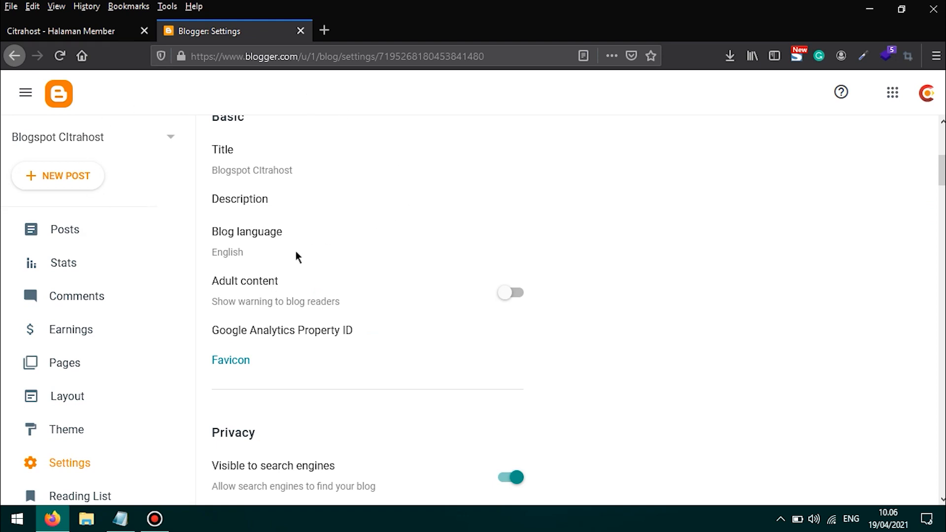
scroll(302, 249, down, 5)
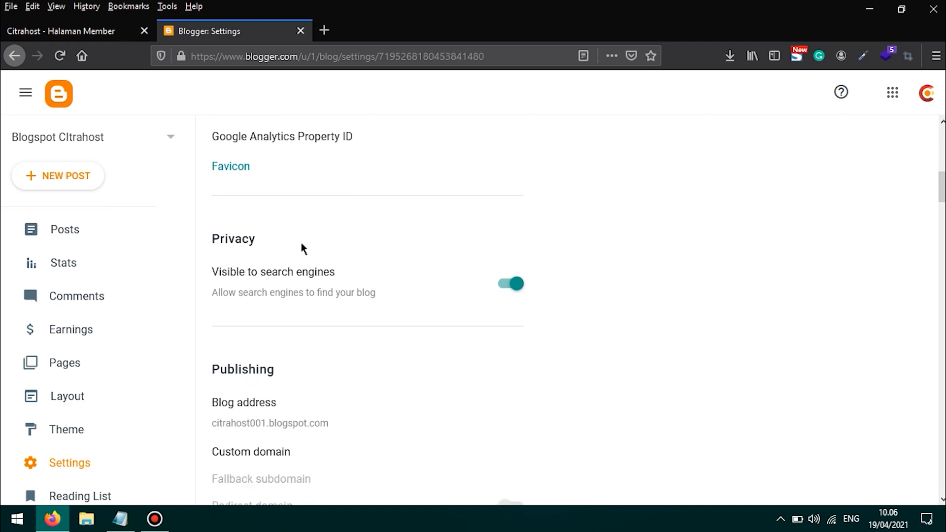
scroll(302, 248, down, 3)
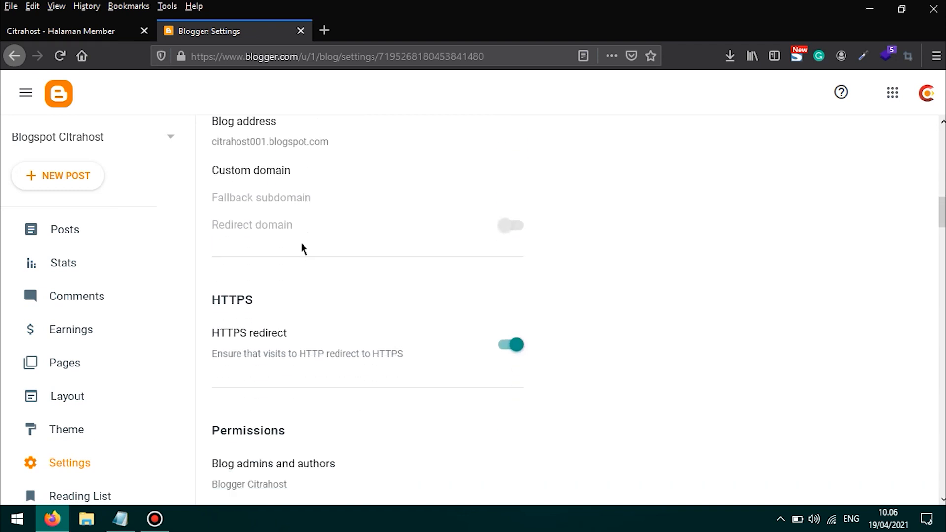
click(288, 172)
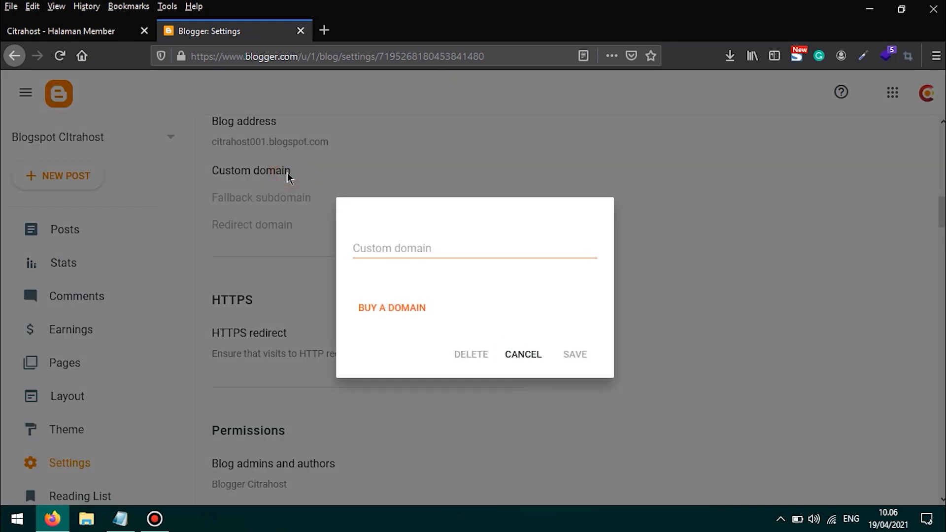
click(427, 248)
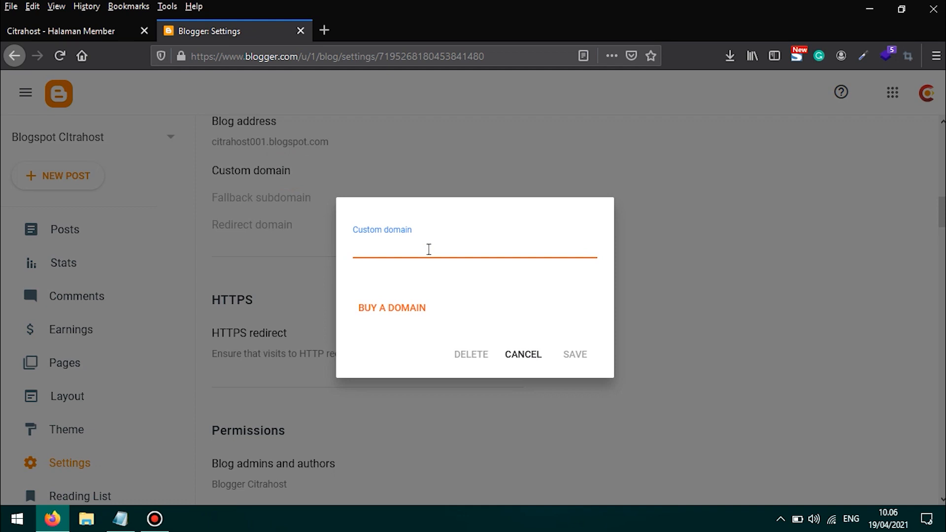
text(www.boboho.my.id)
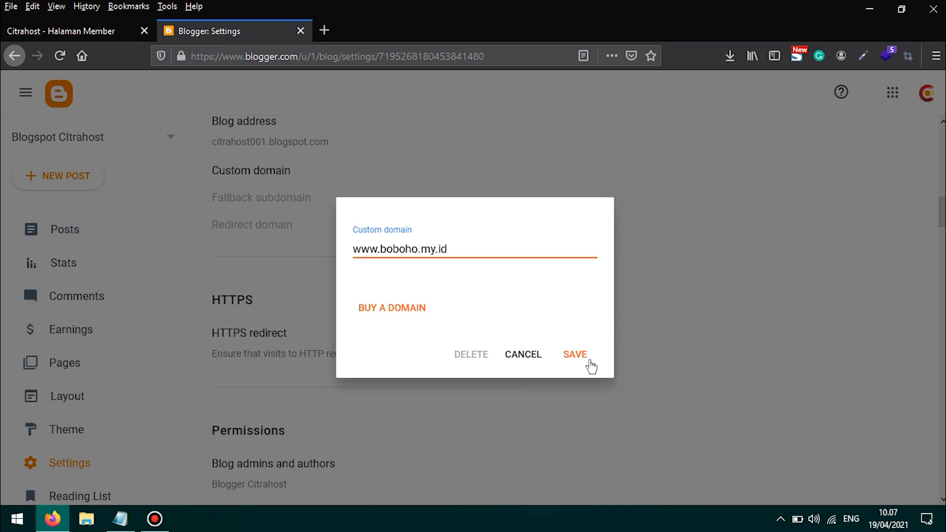
click(574, 362)
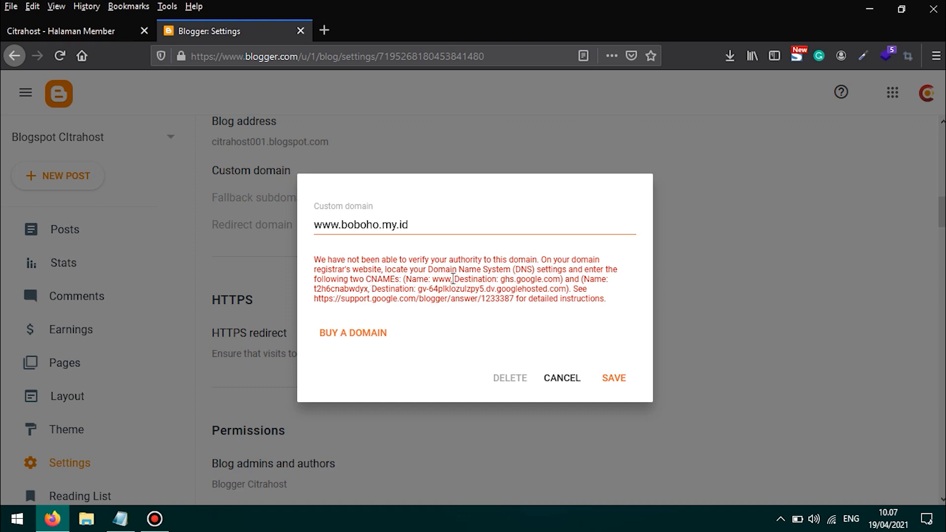
- Select the CNAME name www in Blogger's instructions, and start a new record in Citrahost's DNS Management for boboho.my.id
drag(453, 279, 431, 279)
click(89, 34)
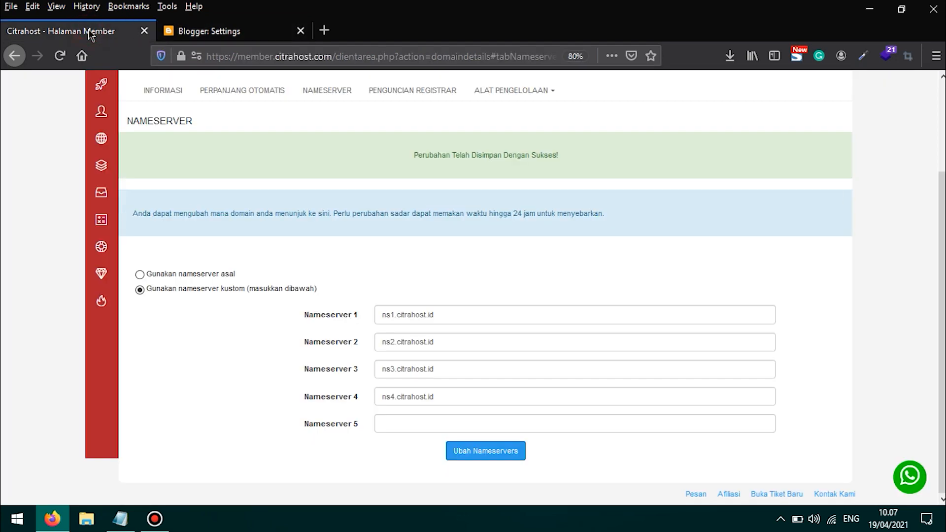
click(553, 93)
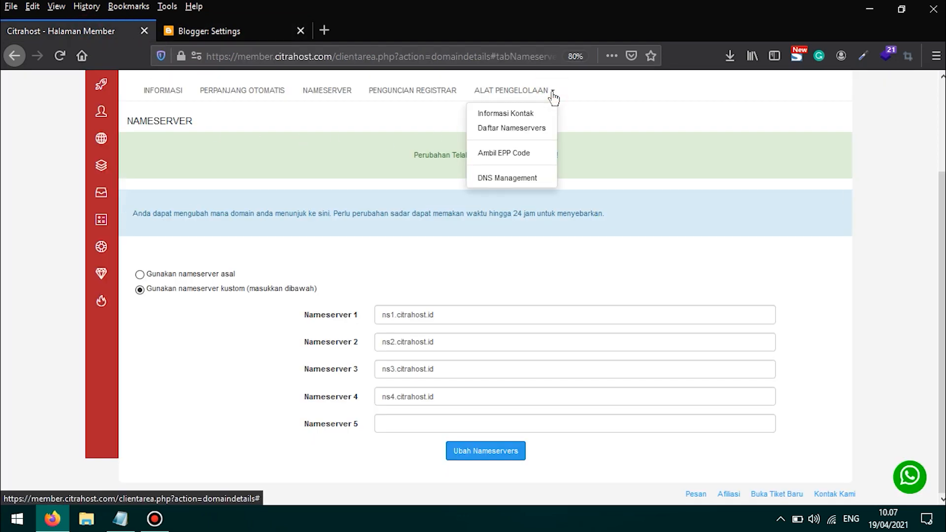
click(498, 182)
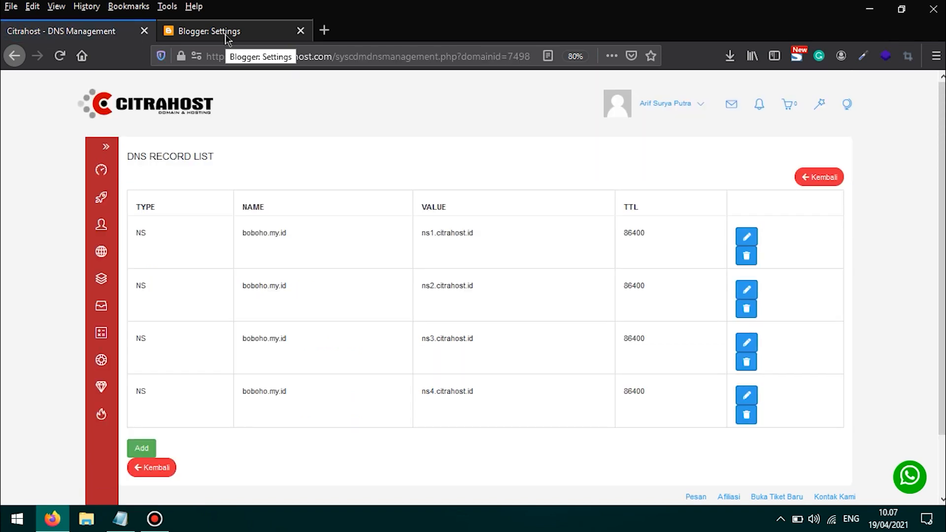
scroll(316, 202, down, 2)
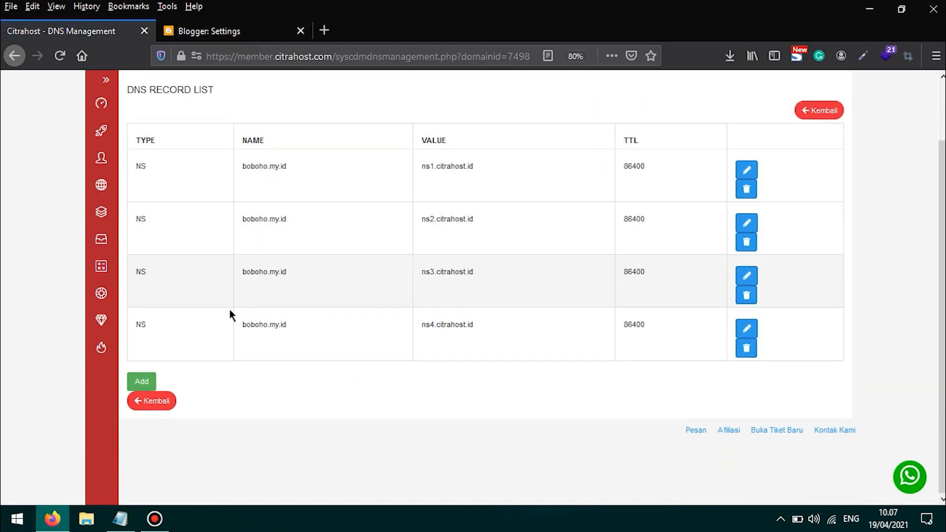
click(148, 388)
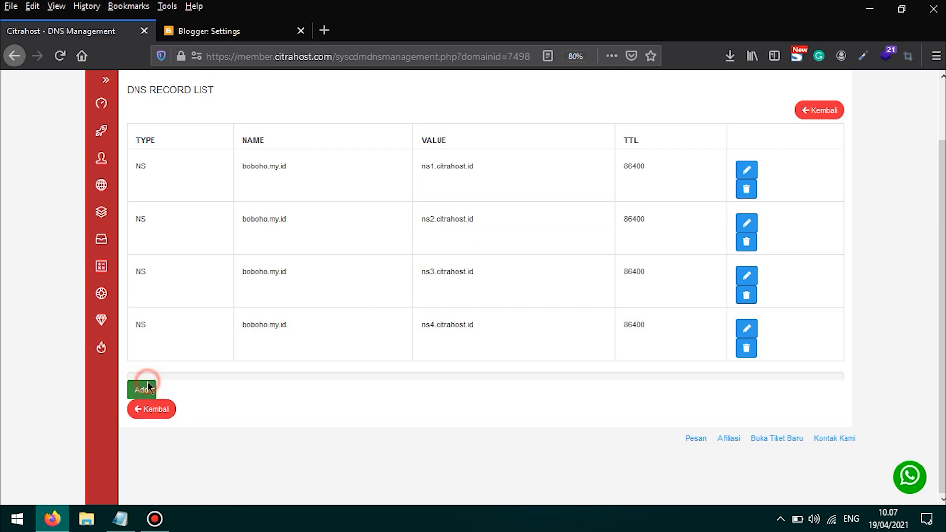
click(217, 30)
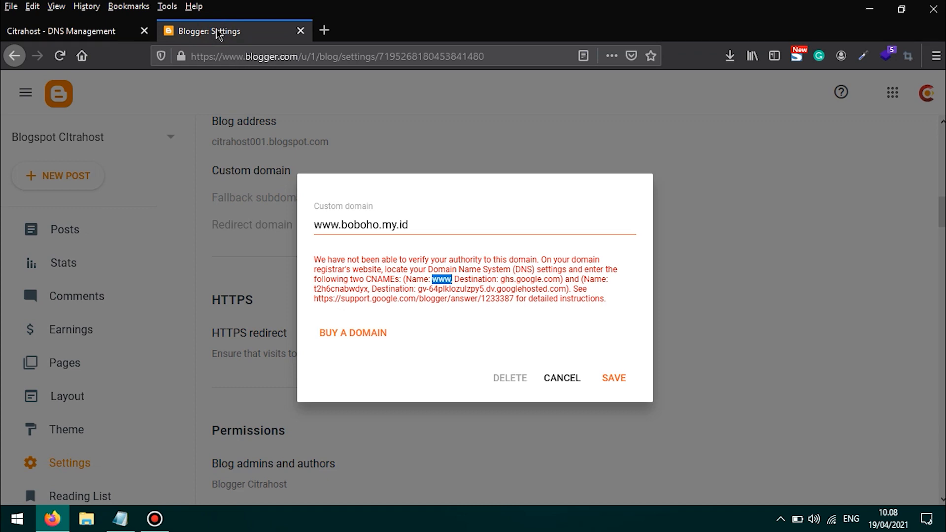
click(105, 32)
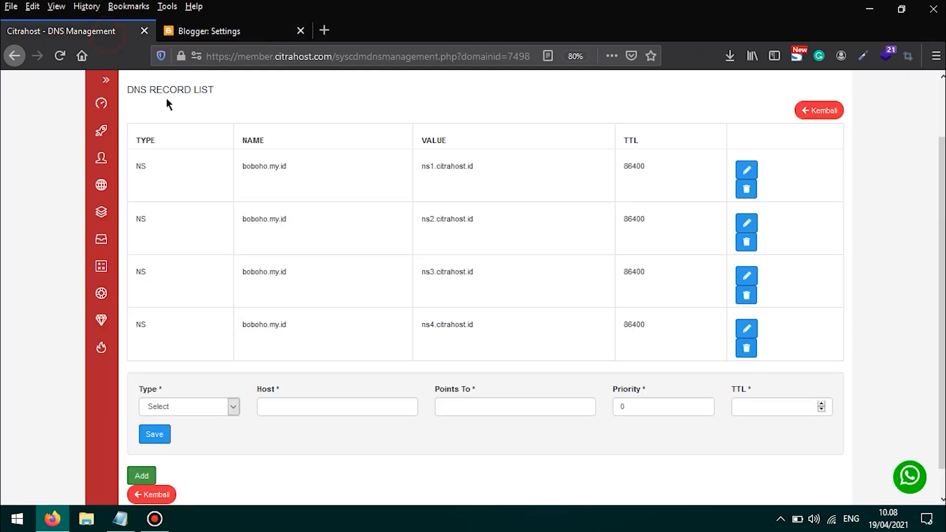
click(229, 406)
click(200, 335)
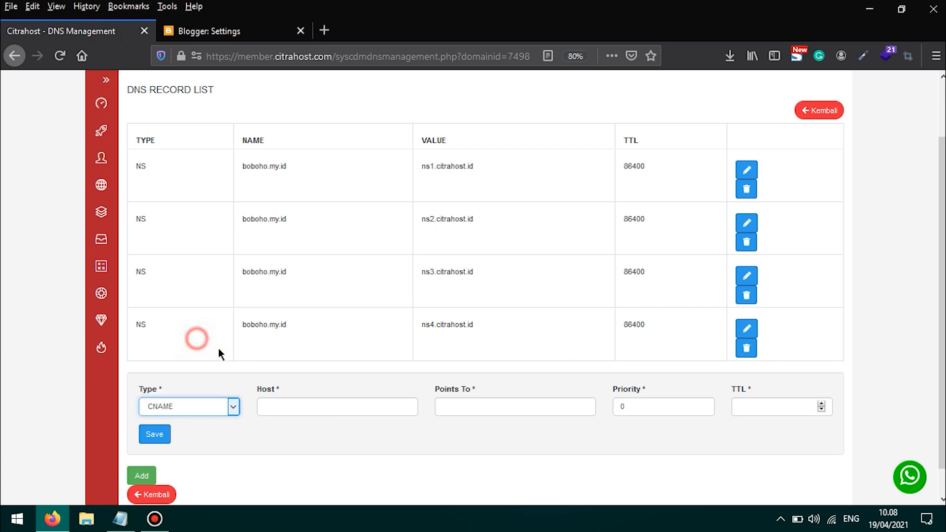
click(309, 405)
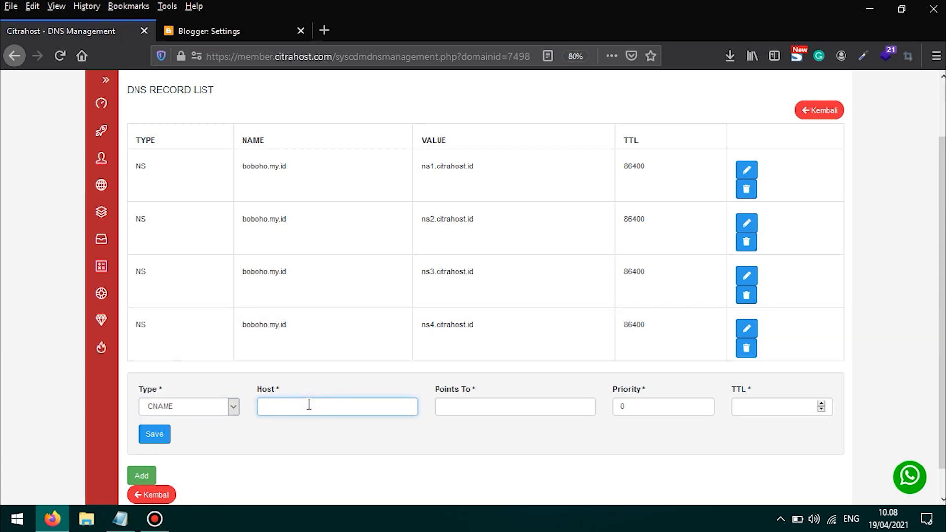
- Copy the destination ghs.google.com from Blogger's instructions and enter it as the target the new CNAME record points to
click(217, 43)
click(223, 36)
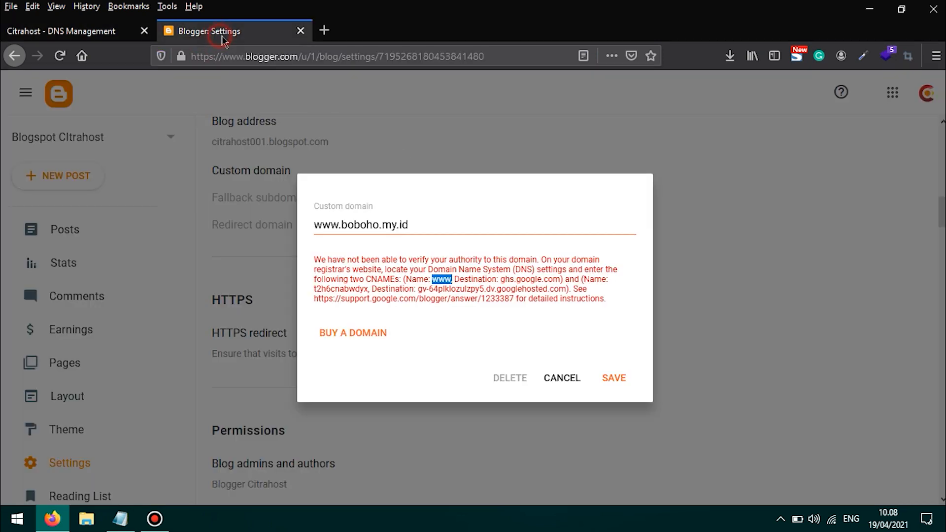
drag(502, 279, 561, 284)
key(ctrl+c)
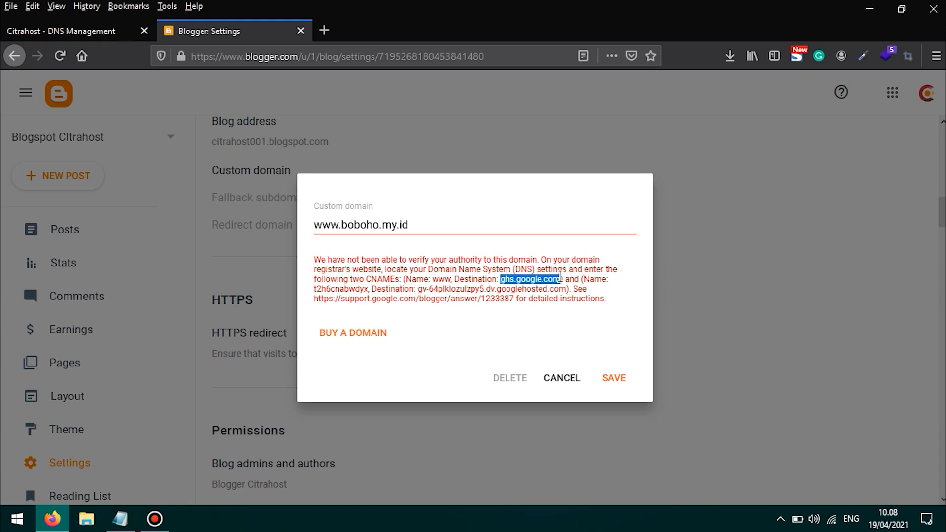
click(81, 33)
click(483, 402)
key(ctrl+v)
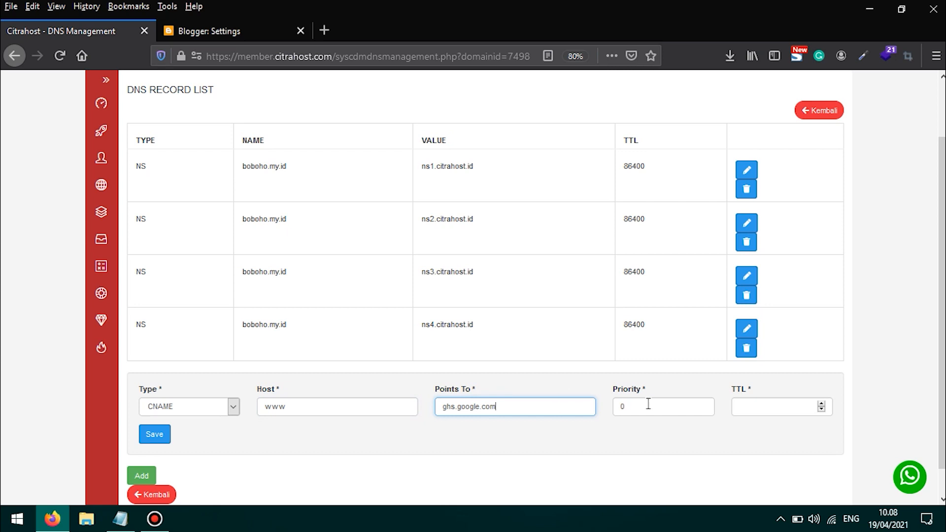
- Set the www CNAME record's TTL to 14400 and save the record
click(748, 402)
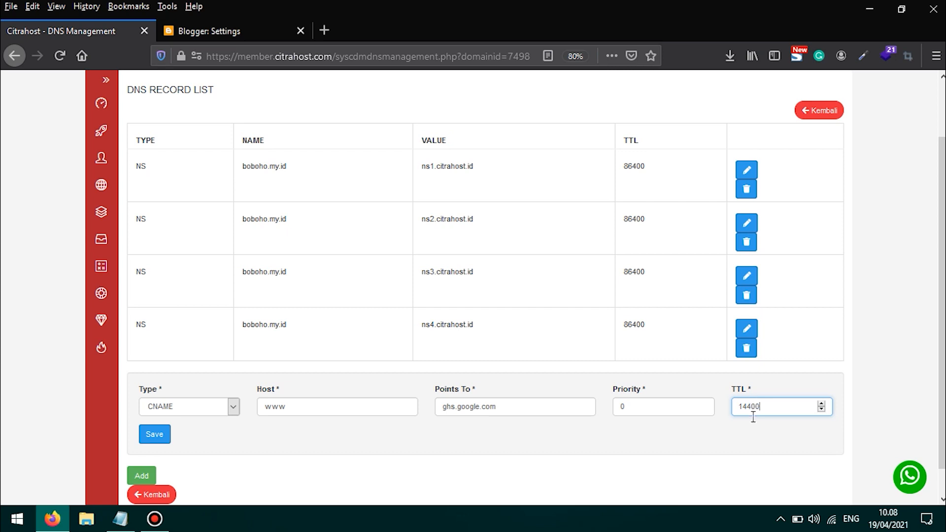
click(150, 444)
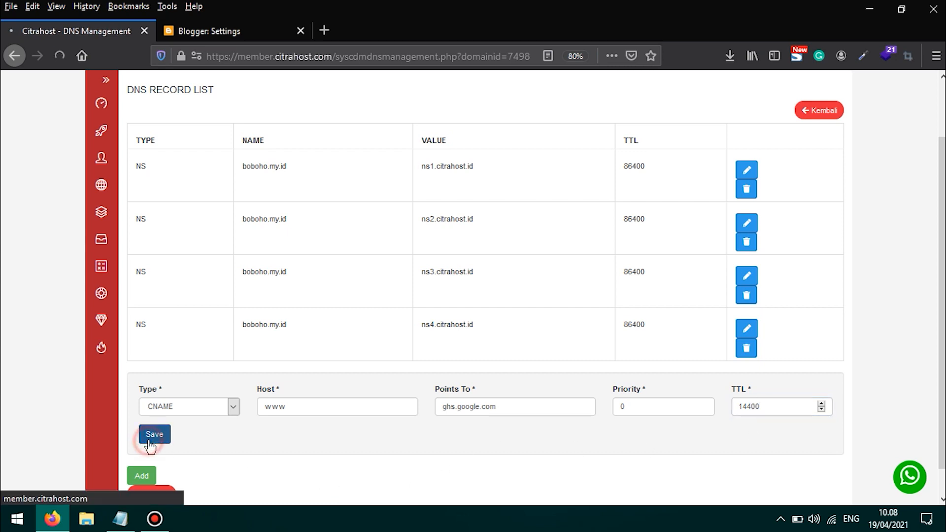
- Switch to Blogger and copy the second CNAME's name, t2h6cnabwdyx, from the custom domain instructions
click(237, 35)
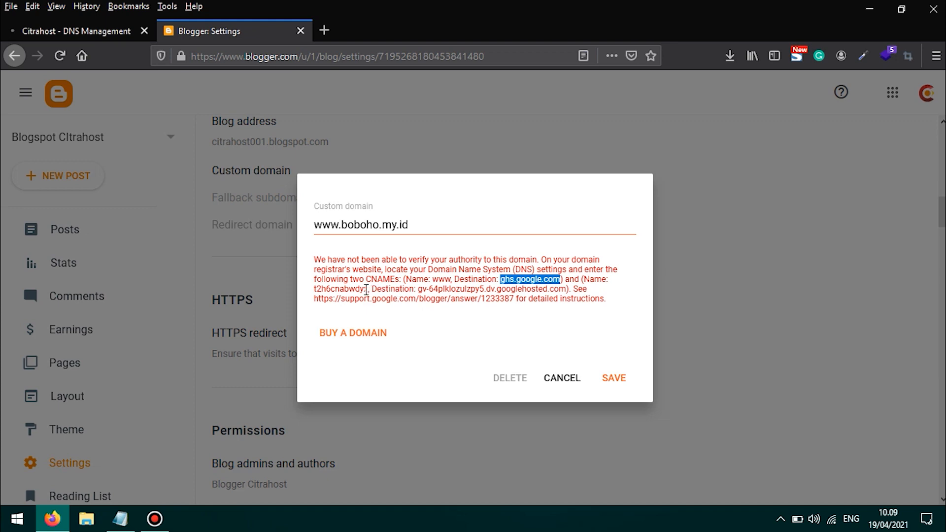
drag(316, 291, 370, 290)
key(ctrl+c)
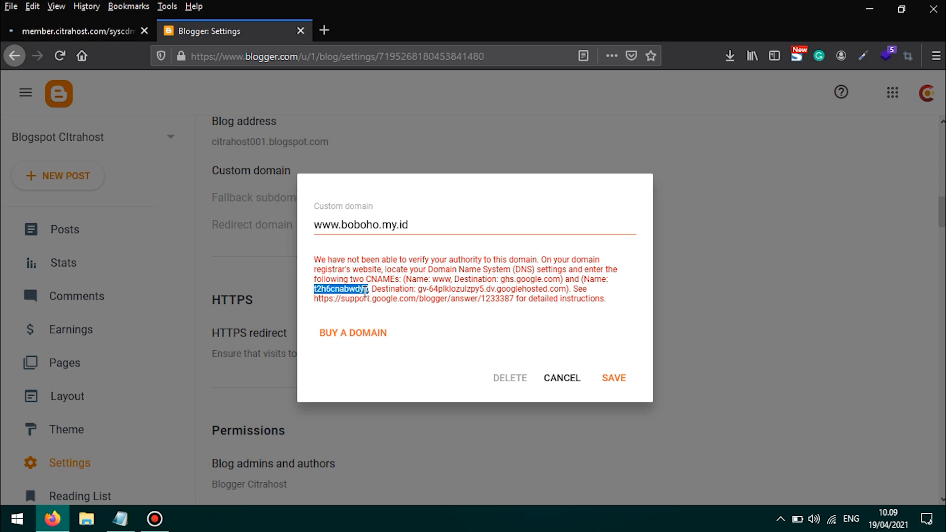
- Start another record in Citrahost's DNS Management with type CNAME and the copied name t2h6cnabwdyx as its host
click(98, 32)
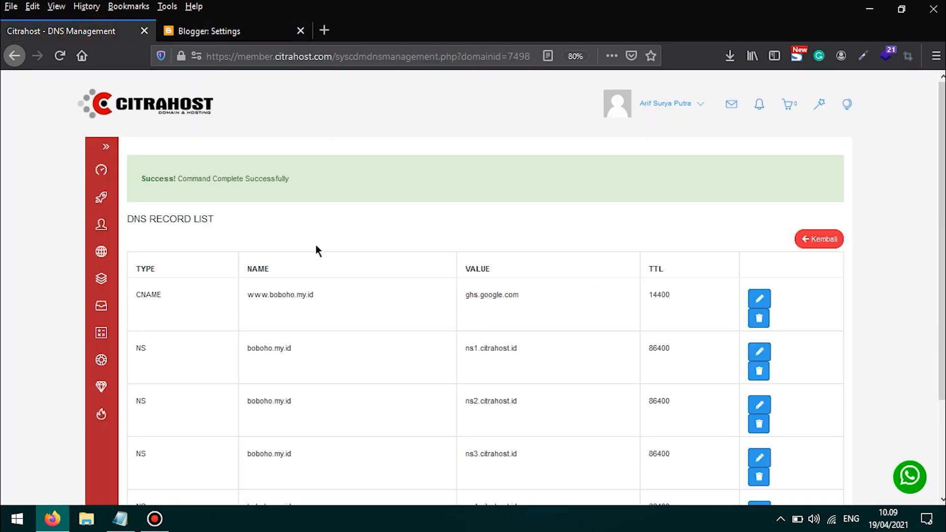
scroll(276, 247, down, 4)
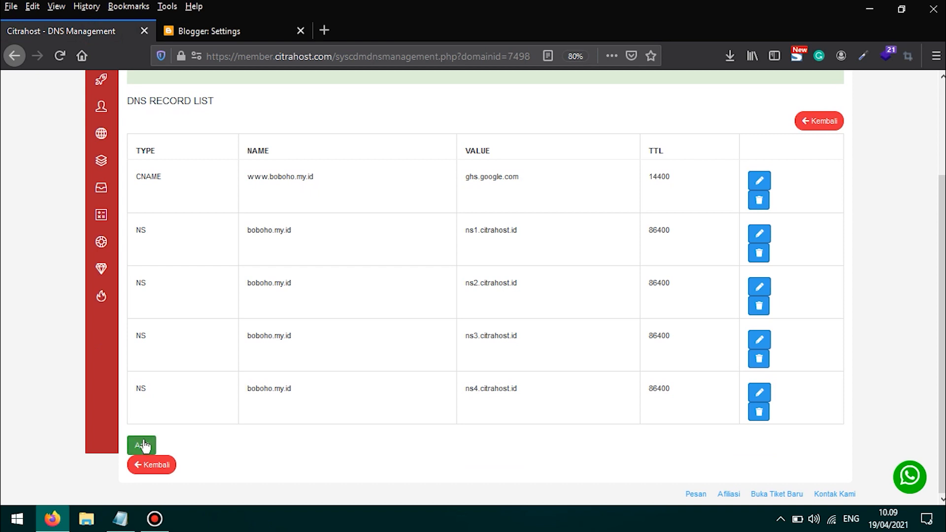
click(144, 445)
scroll(237, 360, down, 3)
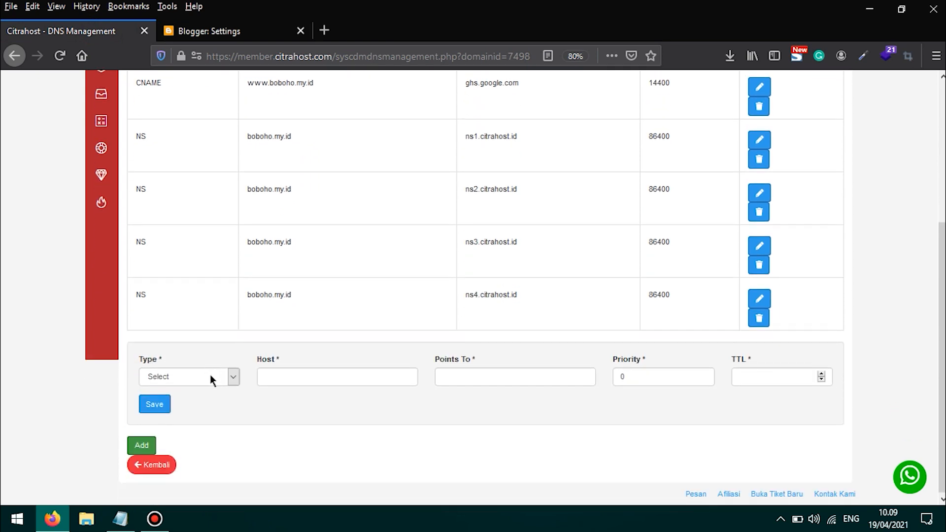
click(210, 378)
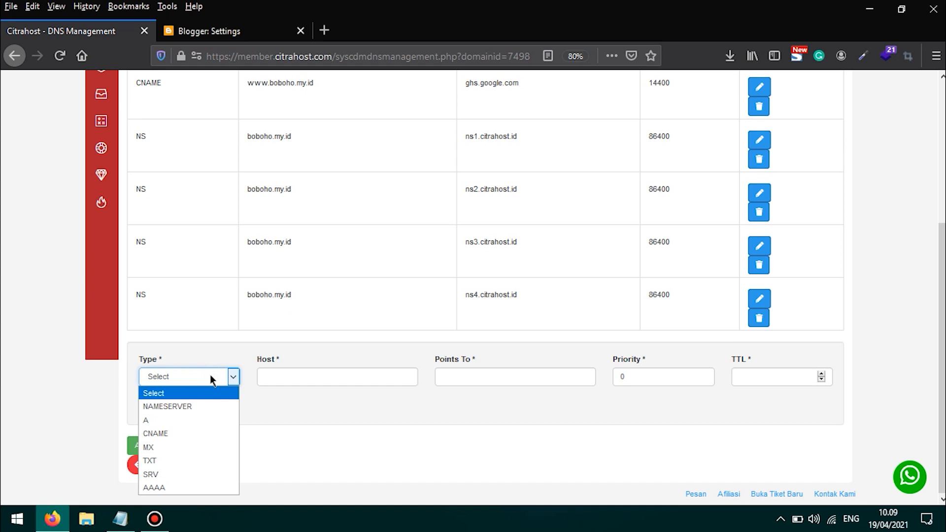
click(200, 433)
click(267, 384)
key(ctrl+v)
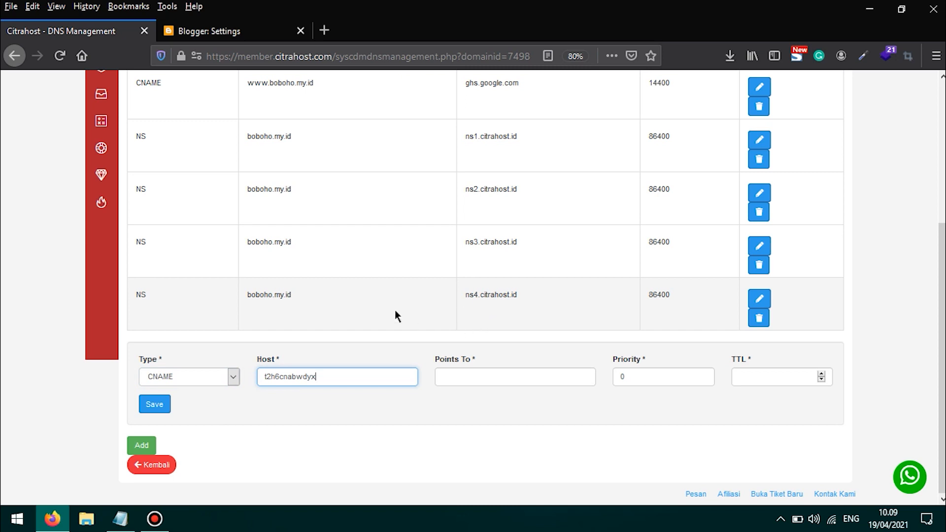
- Copy the second CNAME's destination gv-64plklozulzpy5.dv.googlehosted.com from Blogger and enter it as the new Citrahost record's target
scroll(391, 253, up, 3)
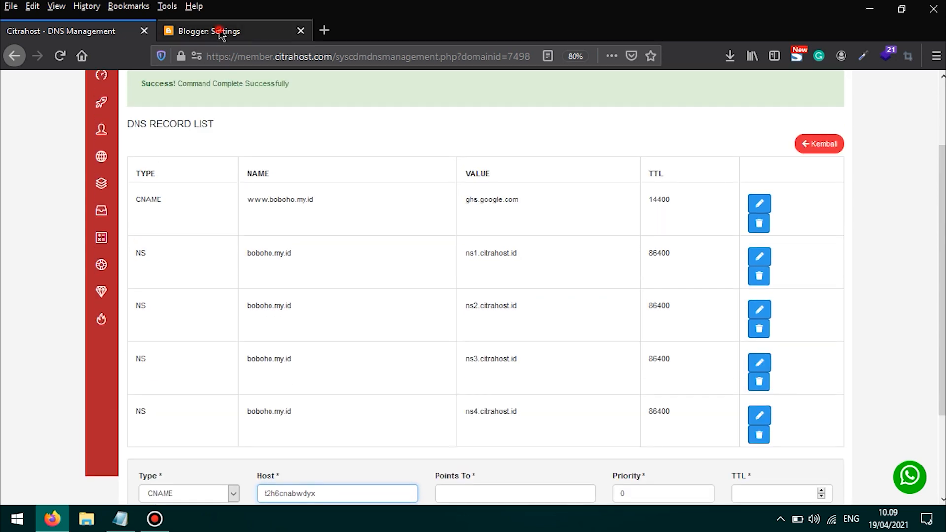
click(221, 34)
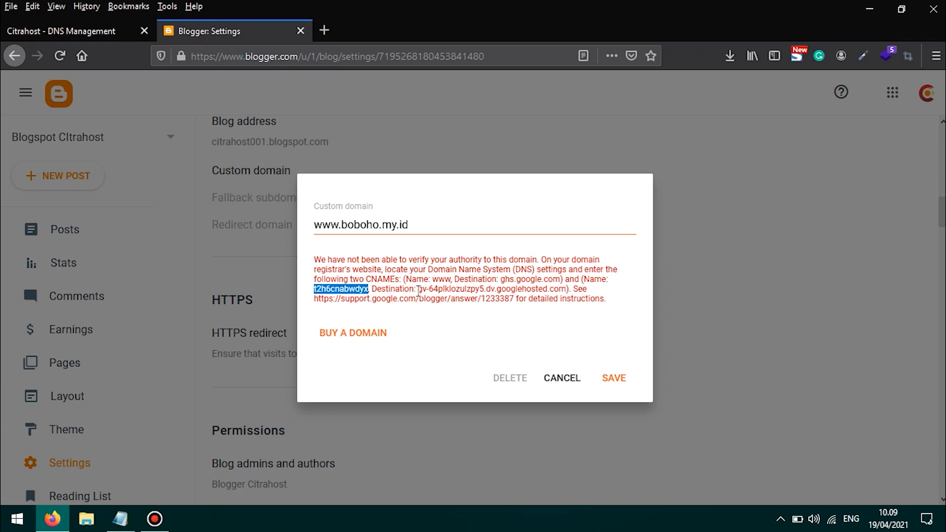
click(421, 292)
drag(422, 293, 565, 290)
key(ctrl+c)
click(418, 292)
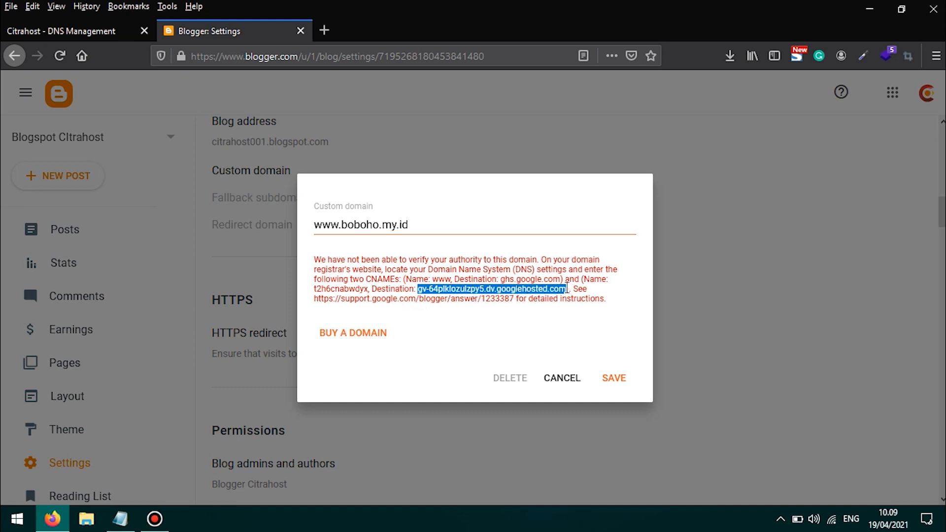
click(89, 31)
scroll(197, 163, down, 3)
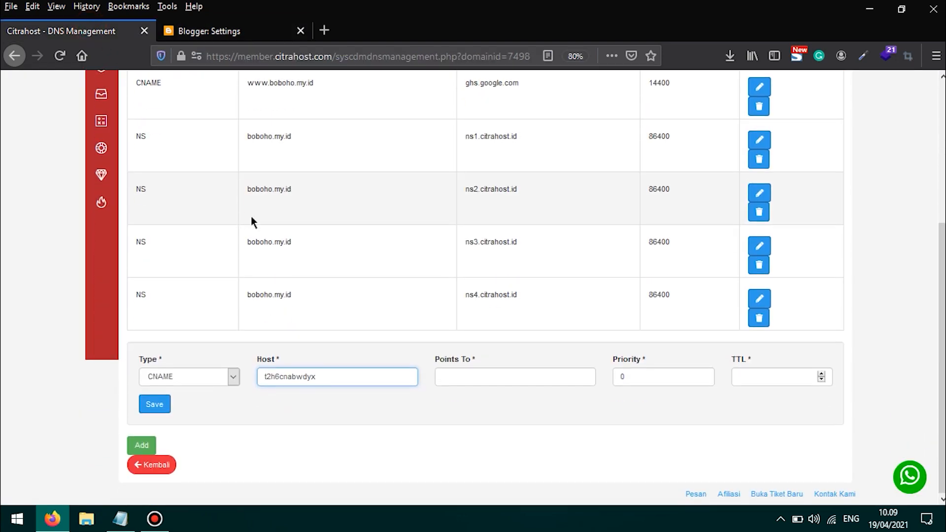
click(475, 376)
key(ctrl+v)
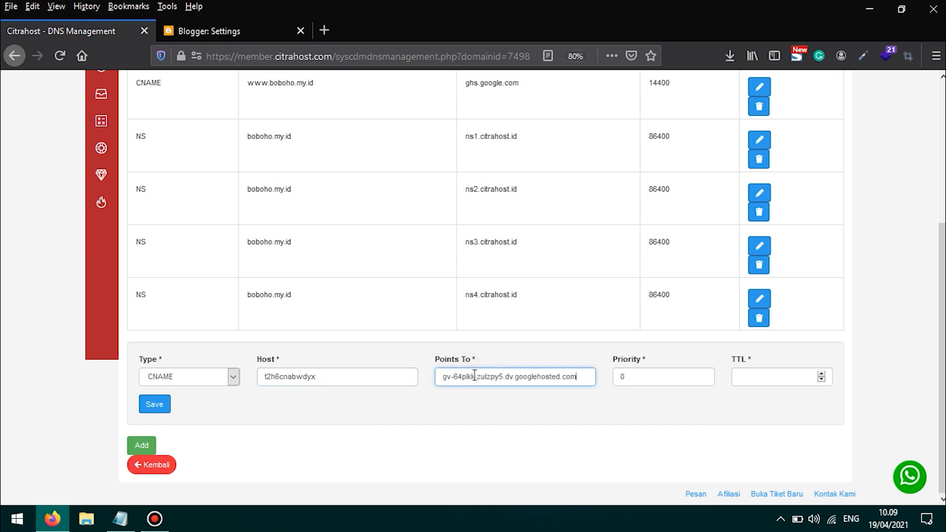
- Set the second CNAME record's TTL to 14400 and save the record
click(636, 376)
click(744, 378)
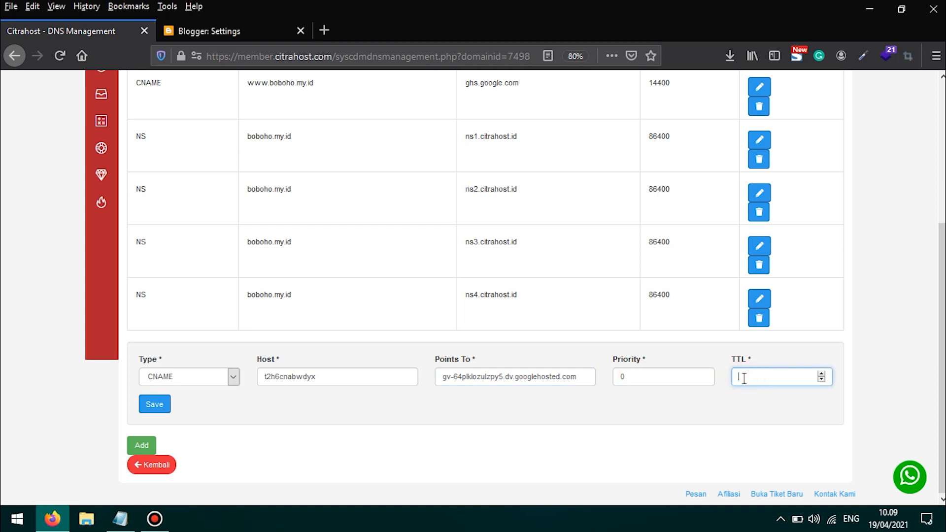
text(14400)
click(157, 407)
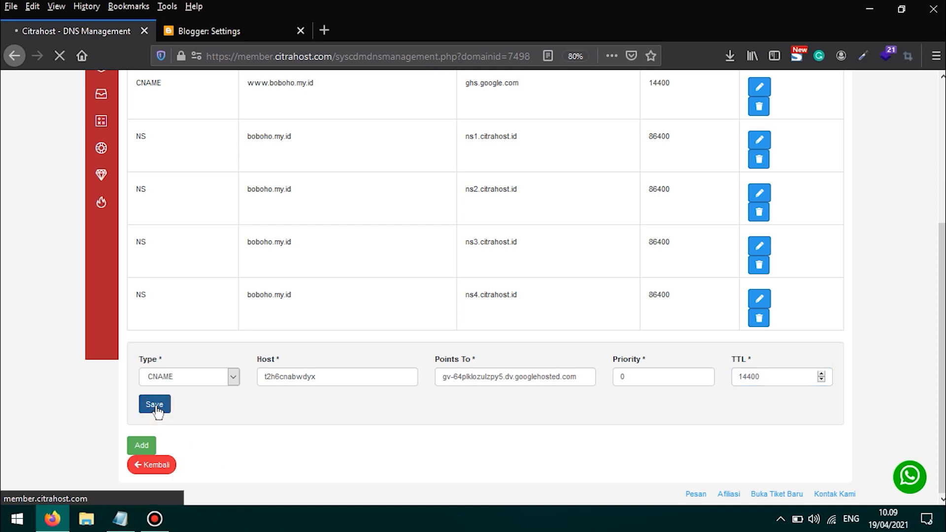
- Check Blogger's CNAME instructions and review the updated DNS record list in Citrahost
click(214, 30)
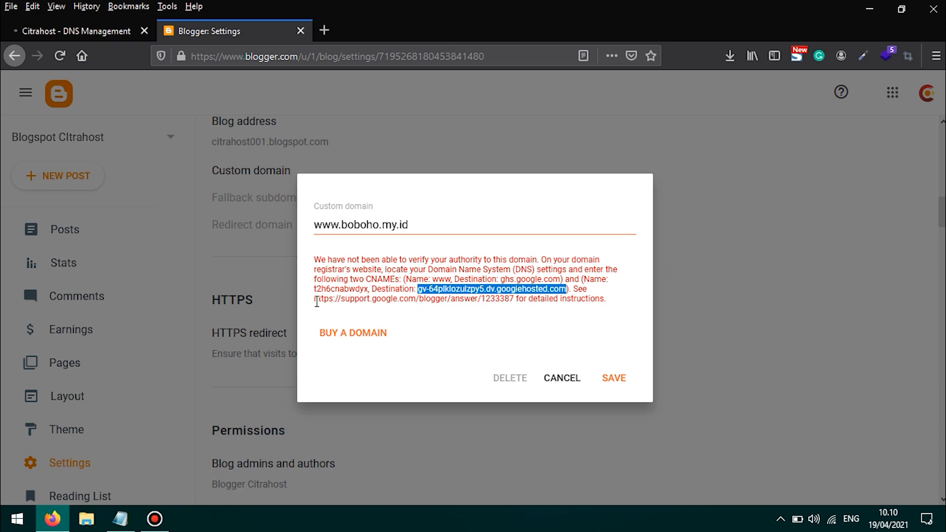
click(89, 32)
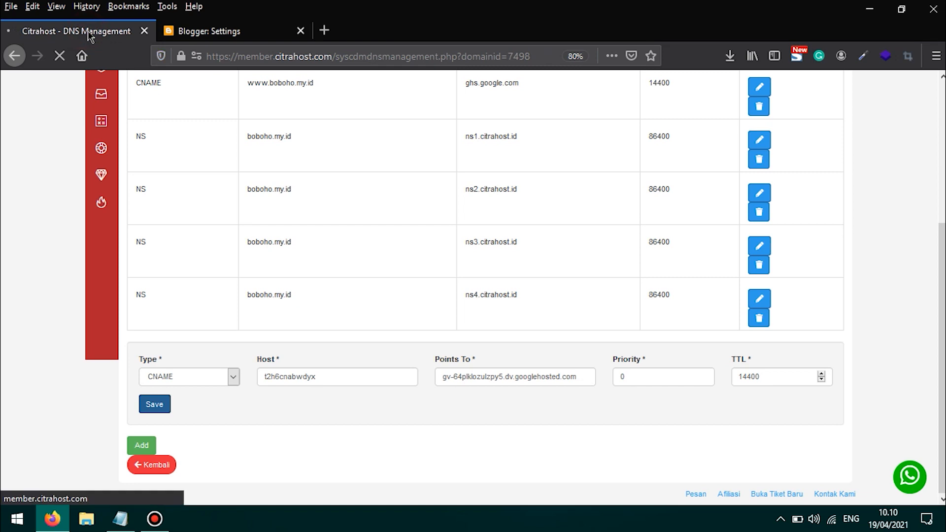
scroll(428, 219, down, 2)
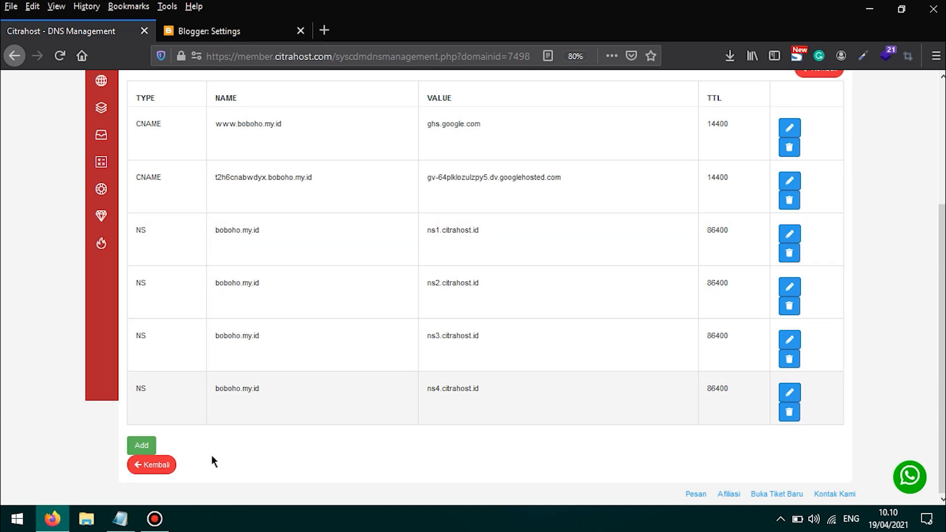
- Bring up the IP address list in Notepad and copy the first address, 216.239.32.21
click(123, 523)
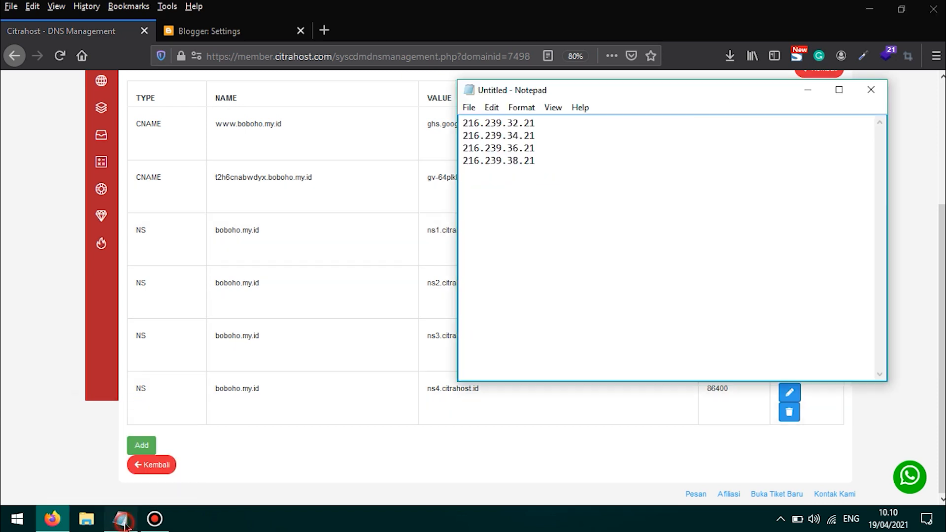
drag(557, 117, 462, 122)
key(ctrl+c)
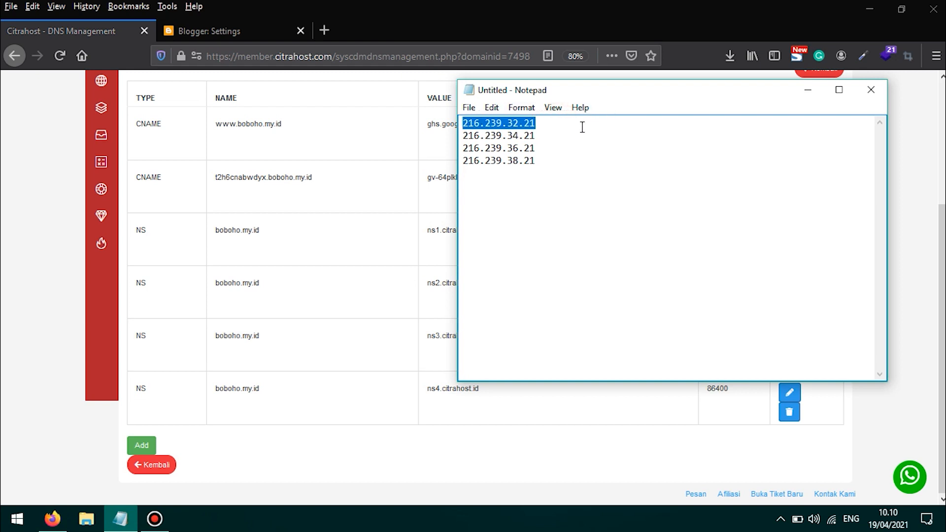
click(143, 447)
scroll(205, 404, down, 3)
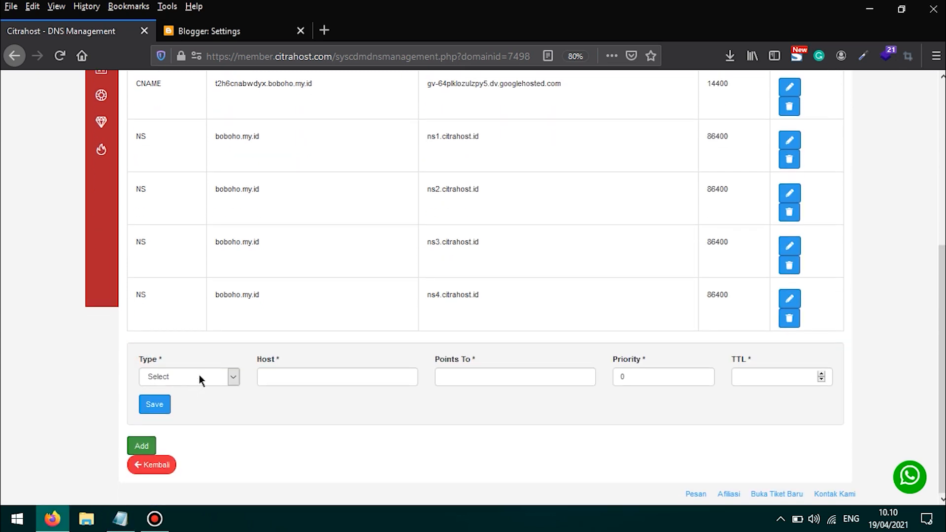
click(204, 382)
click(193, 419)
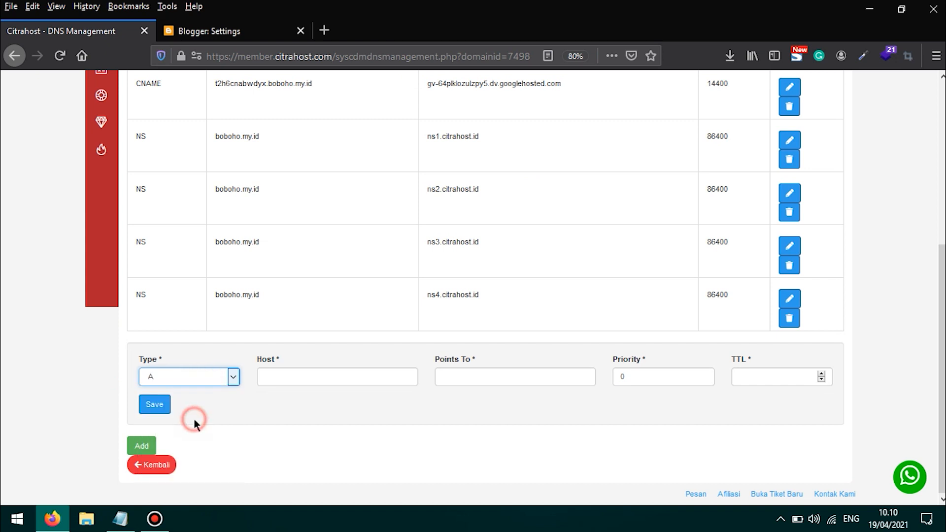
click(298, 378)
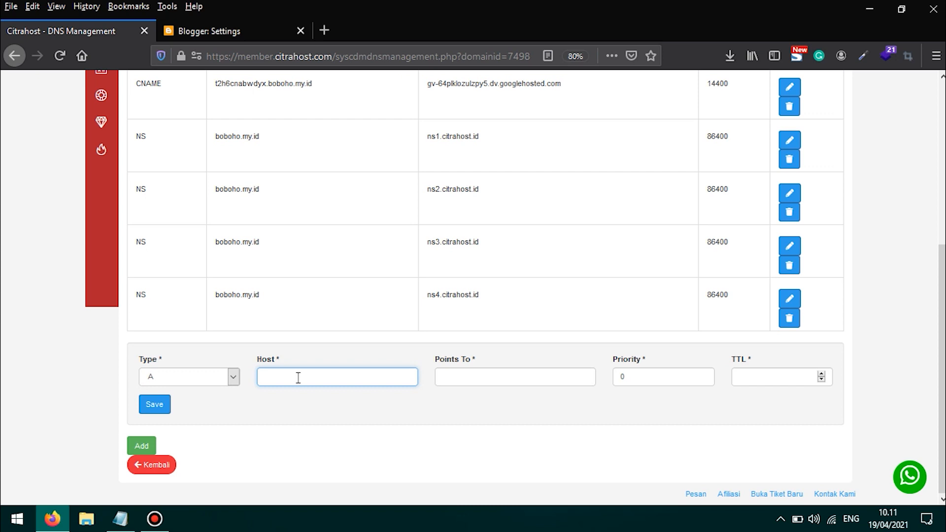
text(www)
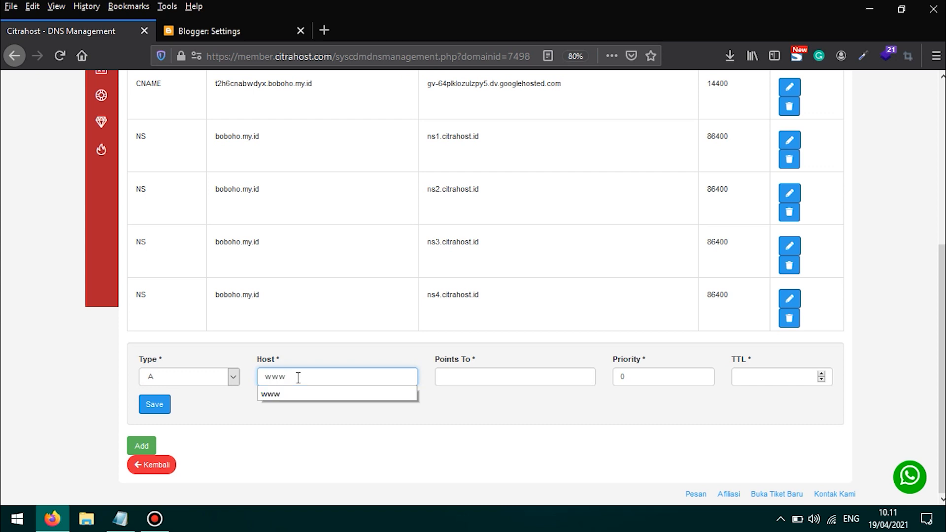
click(335, 341)
- Point the www A record to 216.239.32.21, set its TTL to 14400, and try to save it
scroll(336, 341, up, 3)
scroll(335, 341, down, 3)
click(484, 380)
key(ctrl+v)
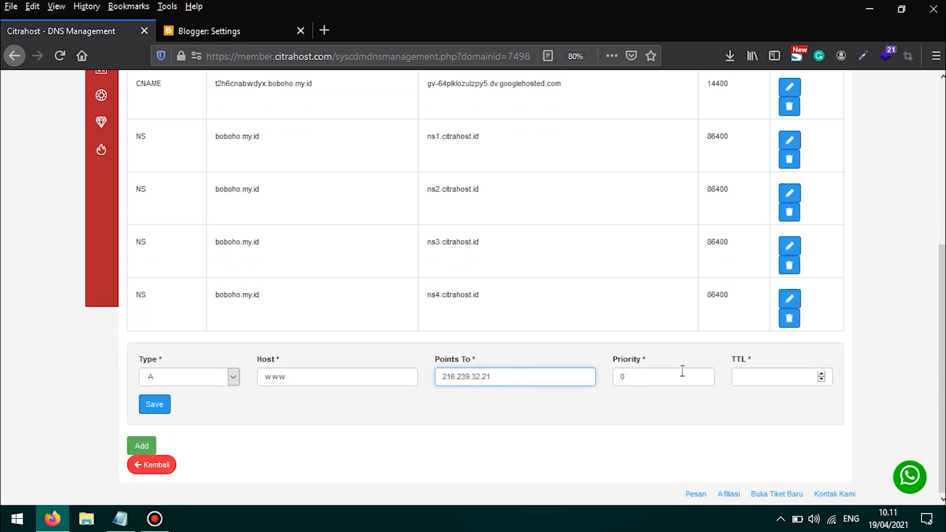
click(746, 374)
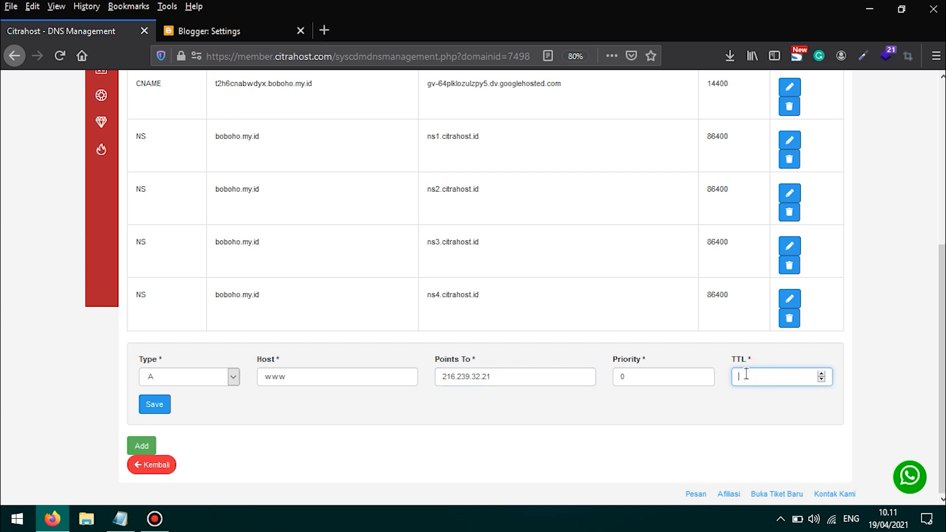
text(14400)
click(161, 411)
click(161, 411)
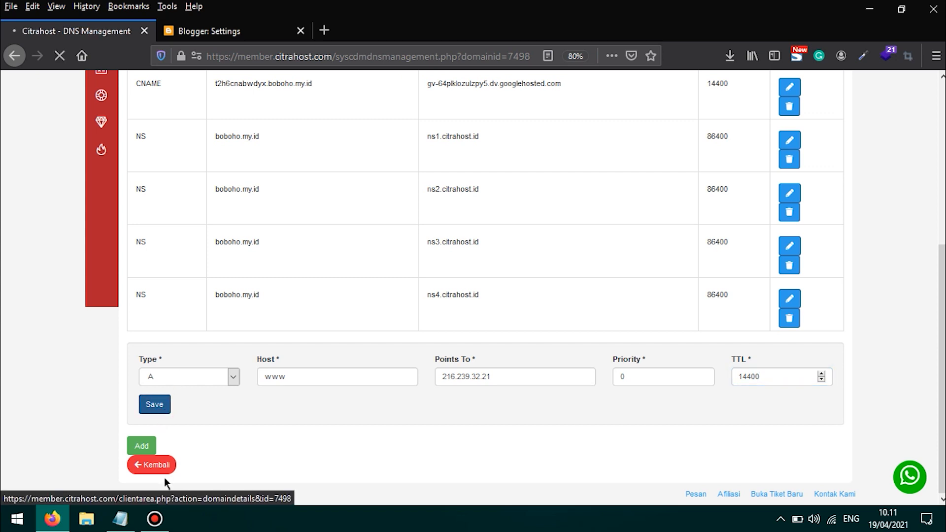
click(120, 519)
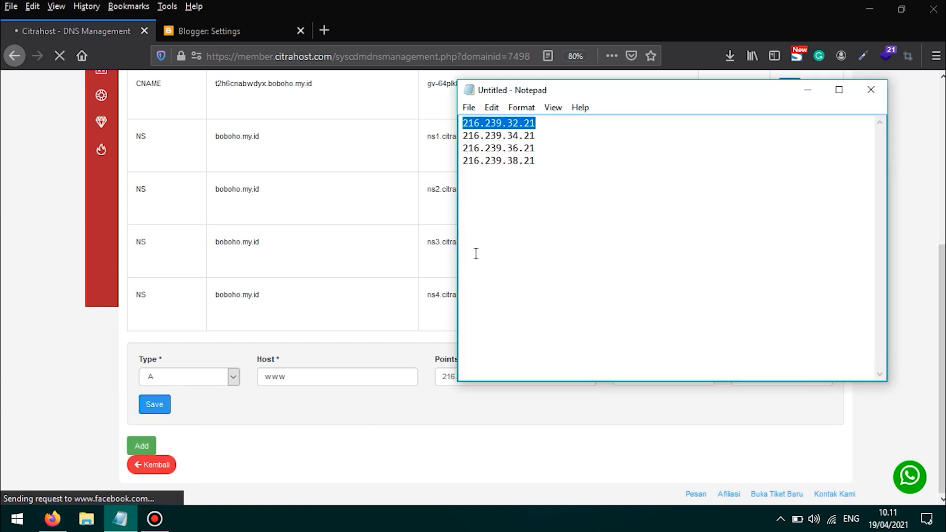
click(541, 135)
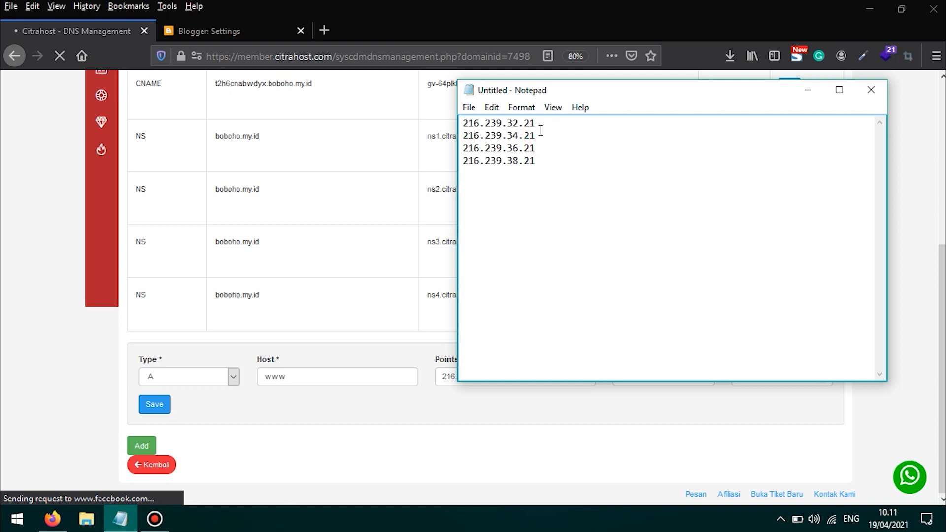
drag(537, 137, 463, 136)
click(480, 134)
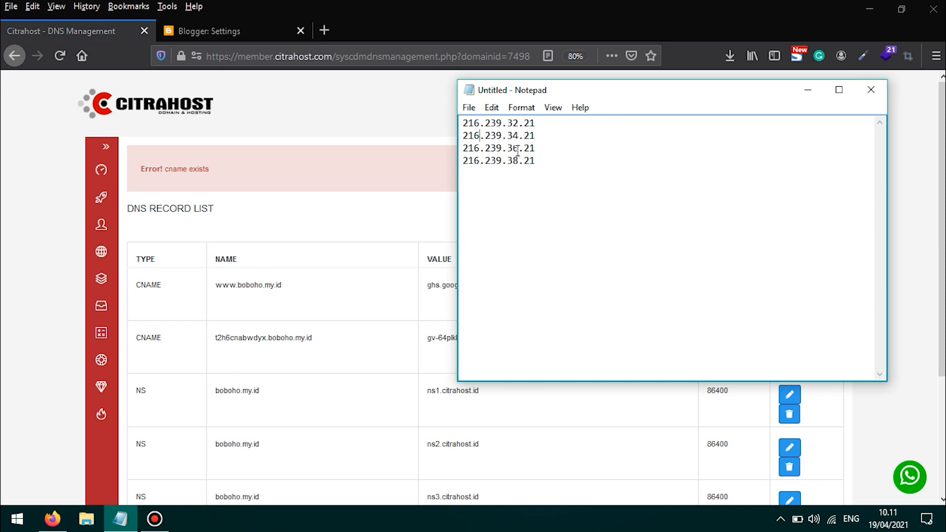
- Start a new DNS record in Citrahost with type A and host boboho.my.id
scroll(365, 198, down, 3)
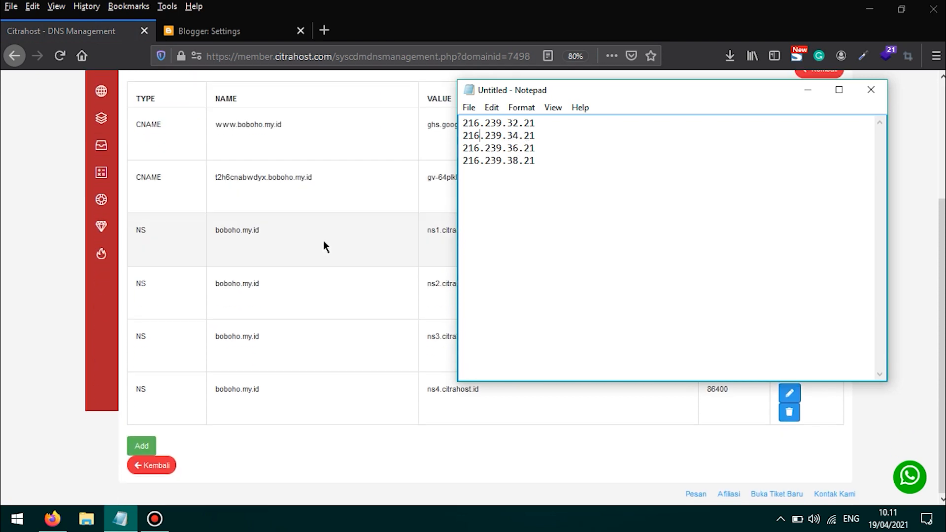
click(140, 446)
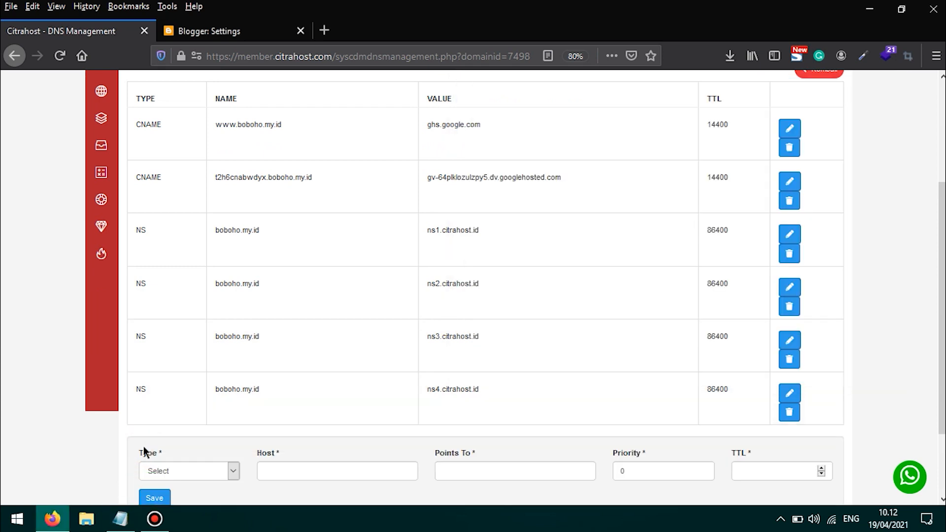
click(222, 471)
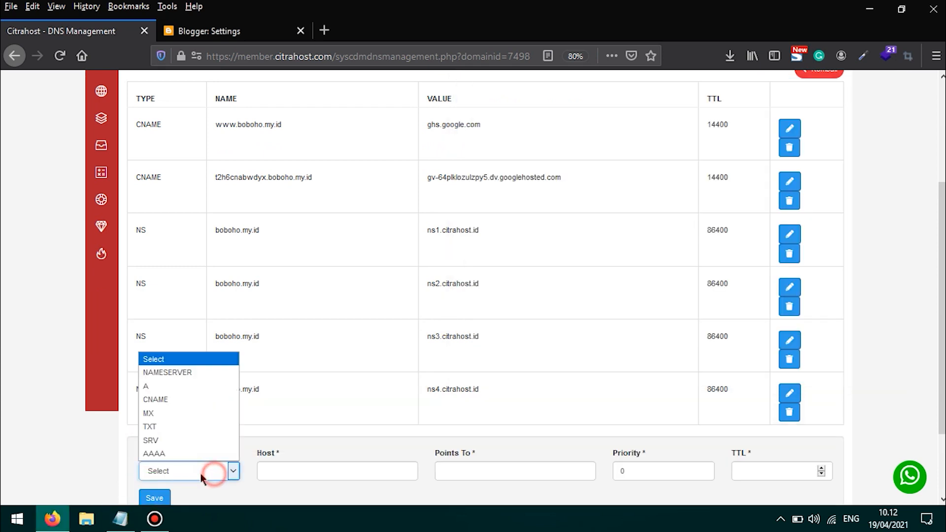
click(198, 387)
click(271, 471)
text(boboho.my.id)
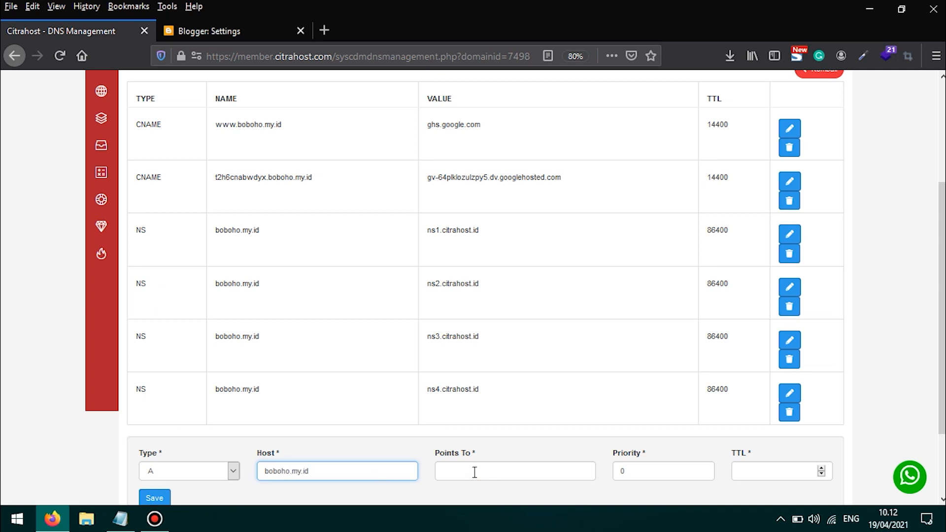
- Point the boboho.my.id A record to 216.239.32.21, set its TTL to 14400, and save it
click(475, 472)
text(216.239.32.21)
scroll(599, 367, down, 2)
click(752, 365)
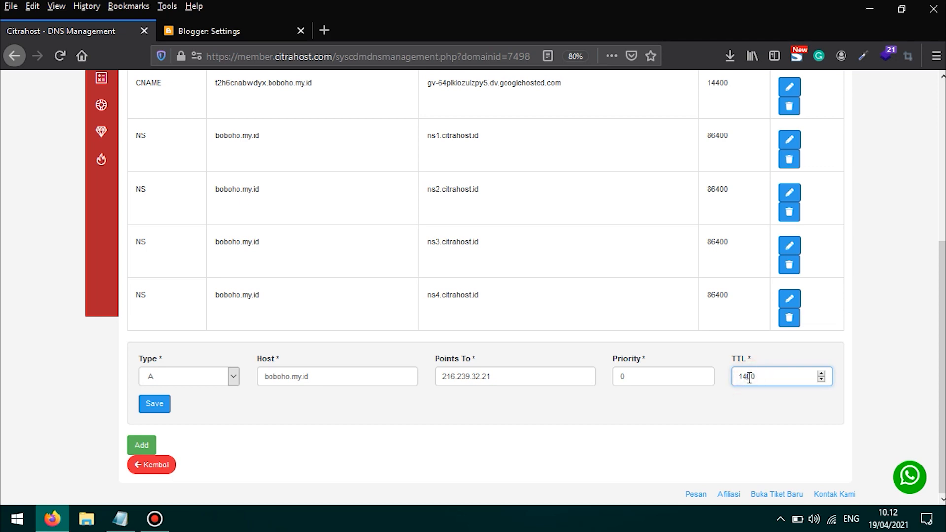
click(154, 408)
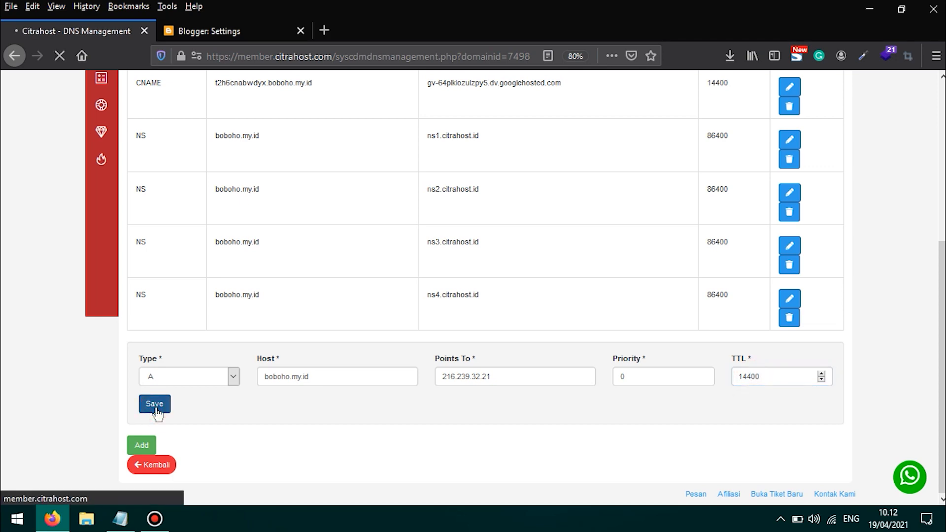
- Start another DNS record in Citrahost and copy the second address, 216.239.34.21, from the Notepad list
scroll(290, 127, down, 5)
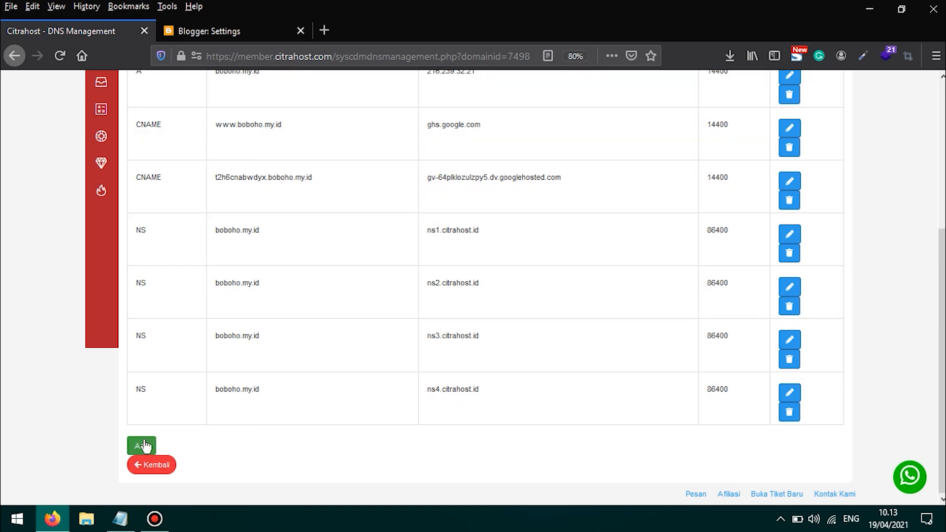
click(144, 446)
click(120, 519)
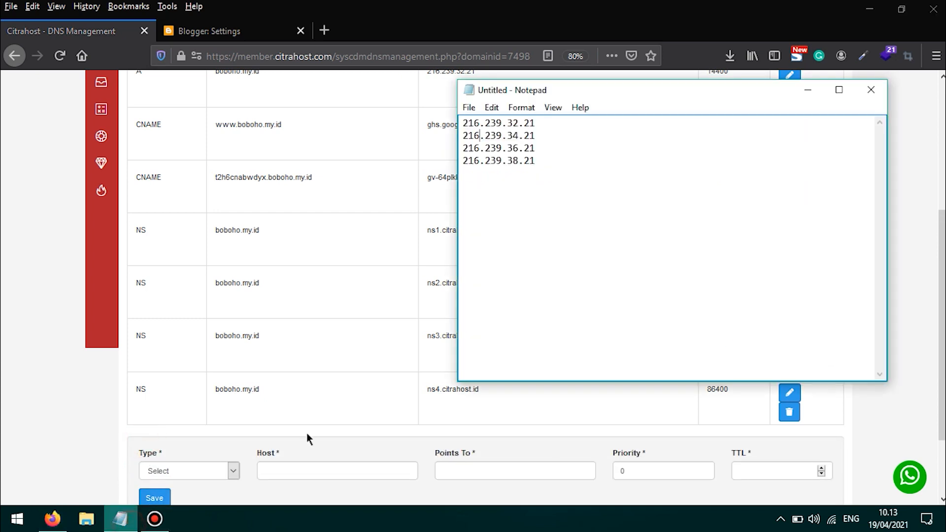
double_click(541, 137)
key(ctrl+c)
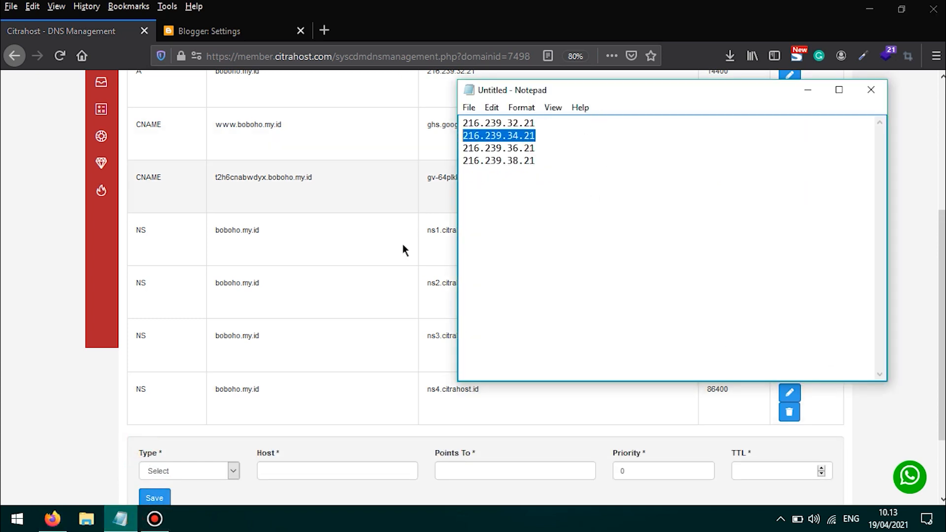
- Set the new DNS record's type to A and point it to 216.239.34.21
scroll(270, 308, down, 2)
click(205, 380)
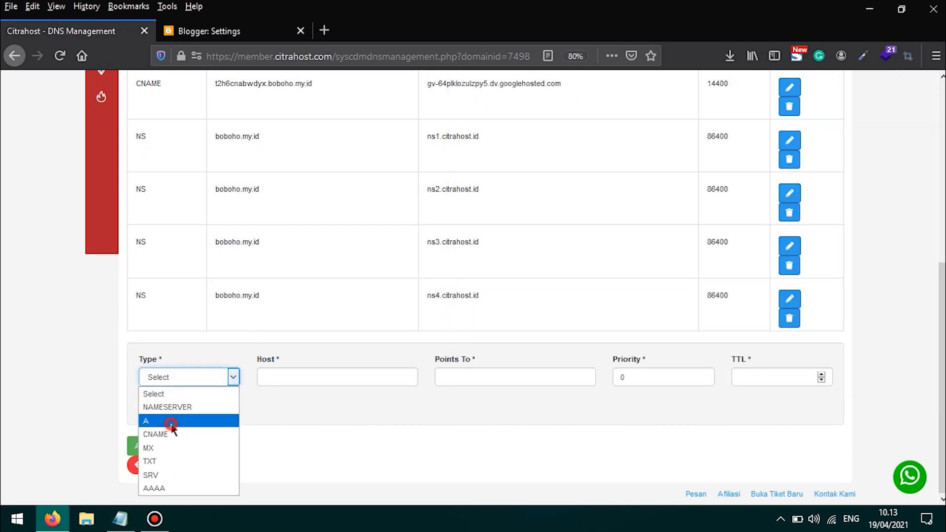
click(173, 424)
click(322, 373)
key(ctrl+v)
click(483, 381)
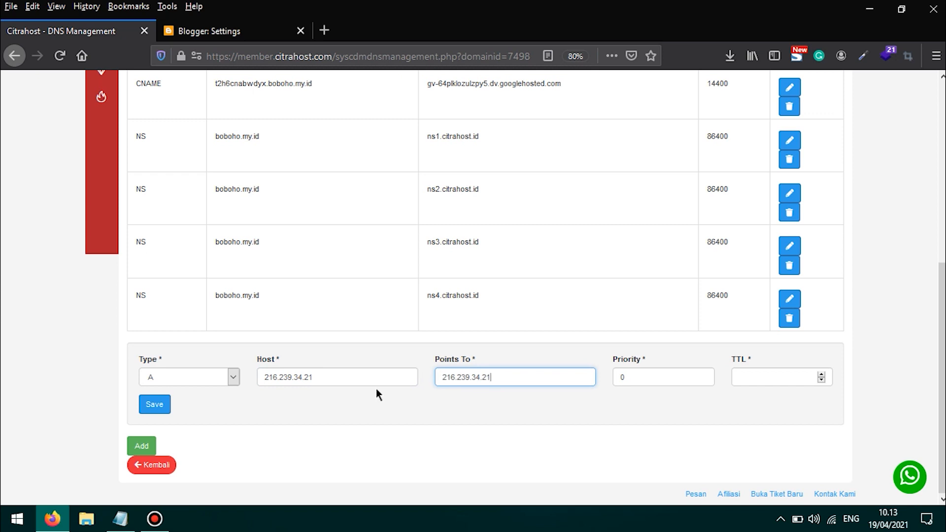
- Set the 216.239.34.21 record's host to boboho.my.id and its TTL to 14400, and save it
triple_click(348, 377)
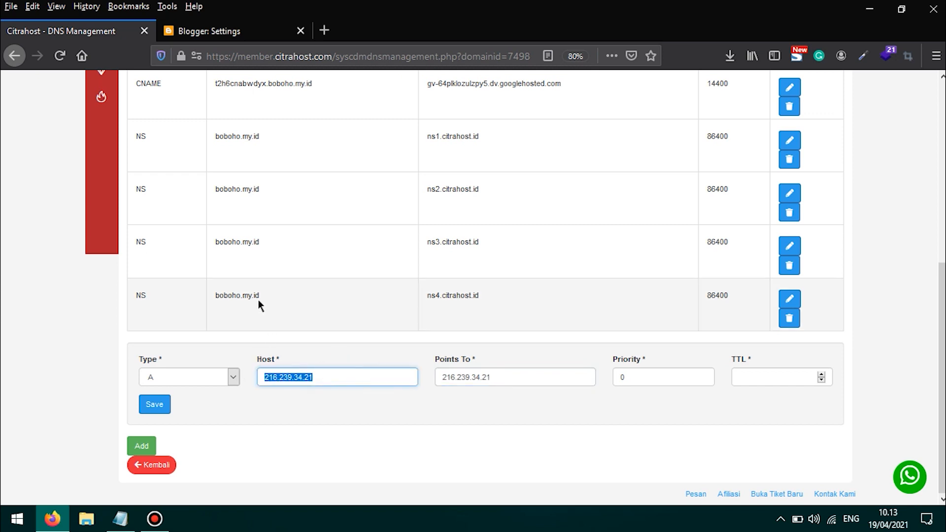
text(boboho)
key(Down)
key(Return)
click(744, 376)
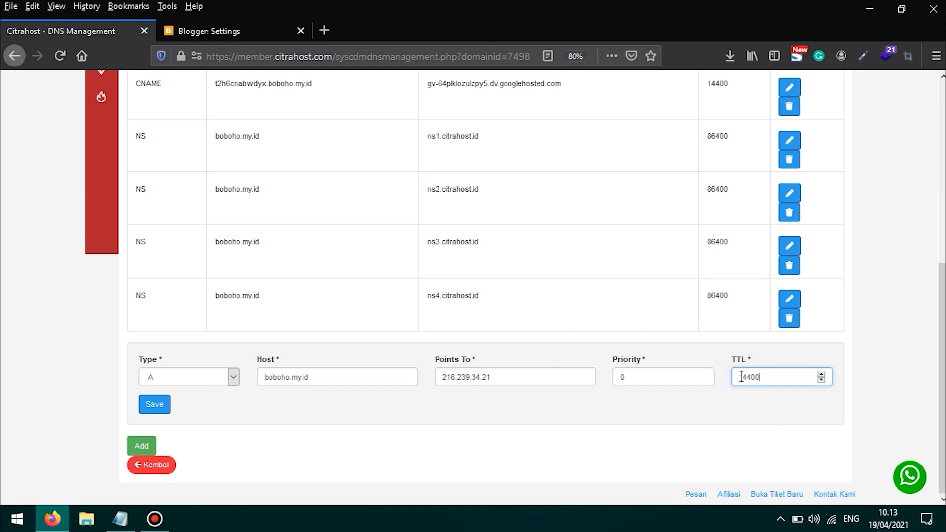
click(141, 407)
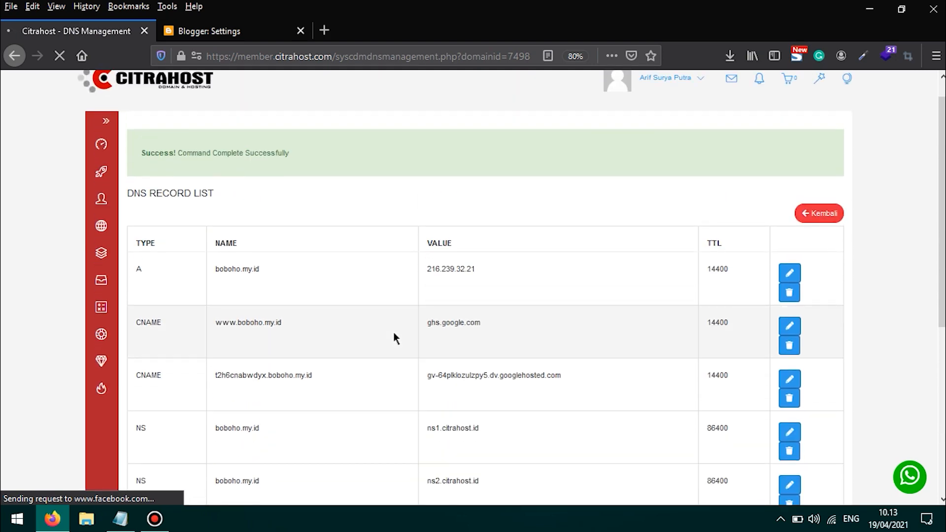
- Start a third type A record in Citrahost and copy 216.239.36.21 from the Notepad list
scroll(256, 261, down, 2)
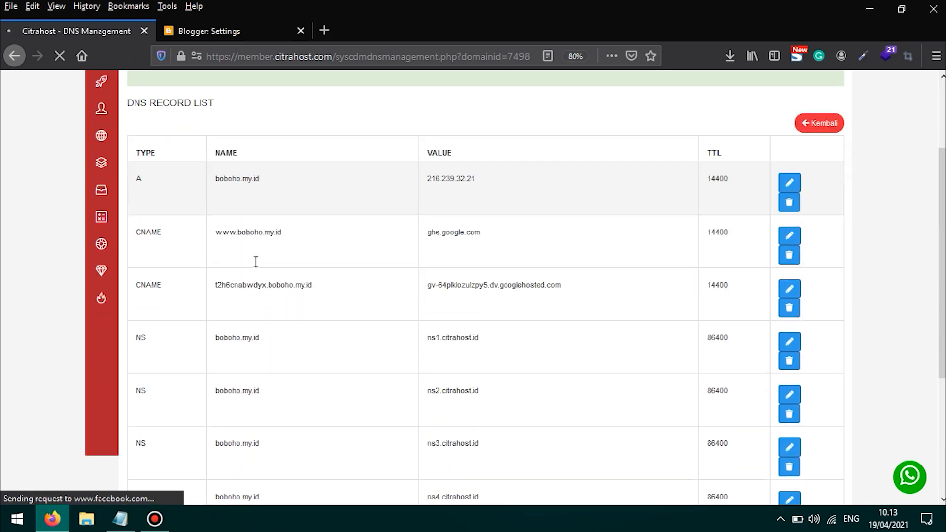
scroll(246, 262, down, 5)
click(140, 447)
click(206, 468)
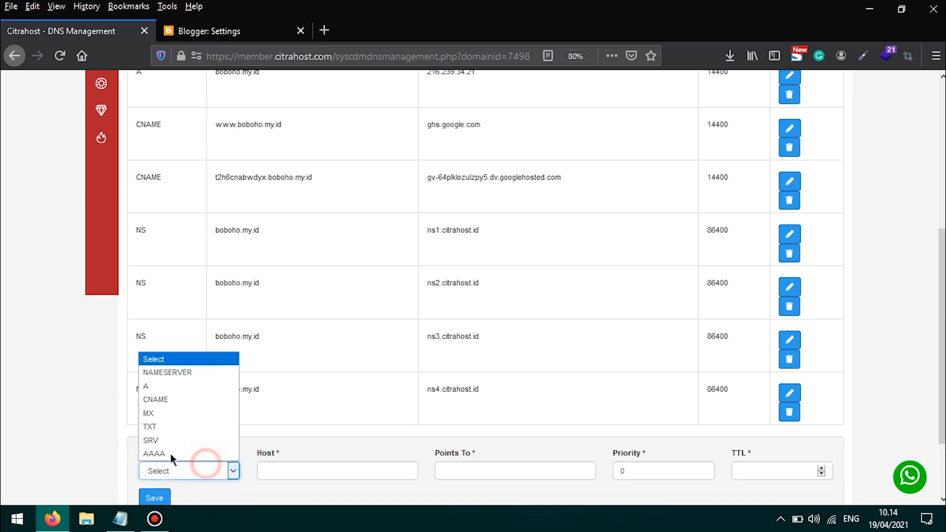
click(185, 386)
click(121, 520)
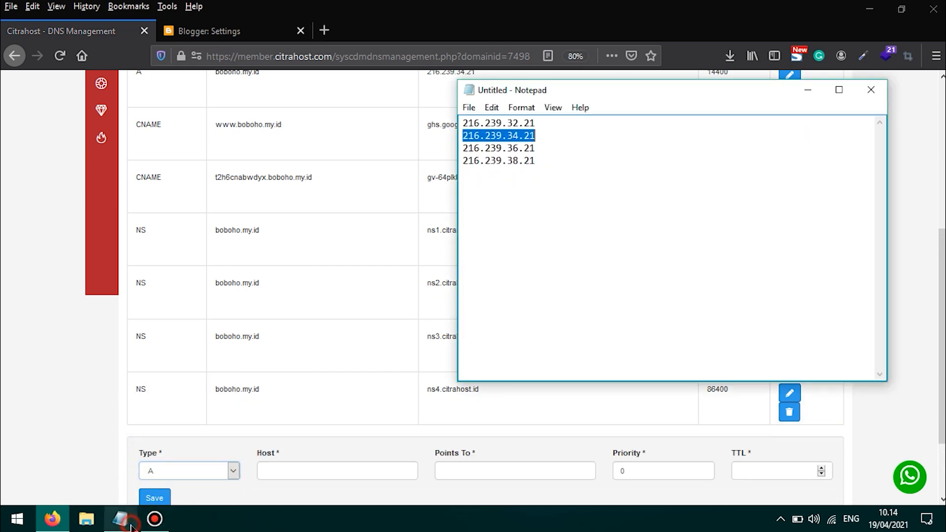
click(538, 149)
drag(535, 148, 462, 145)
key(ctrl+c)
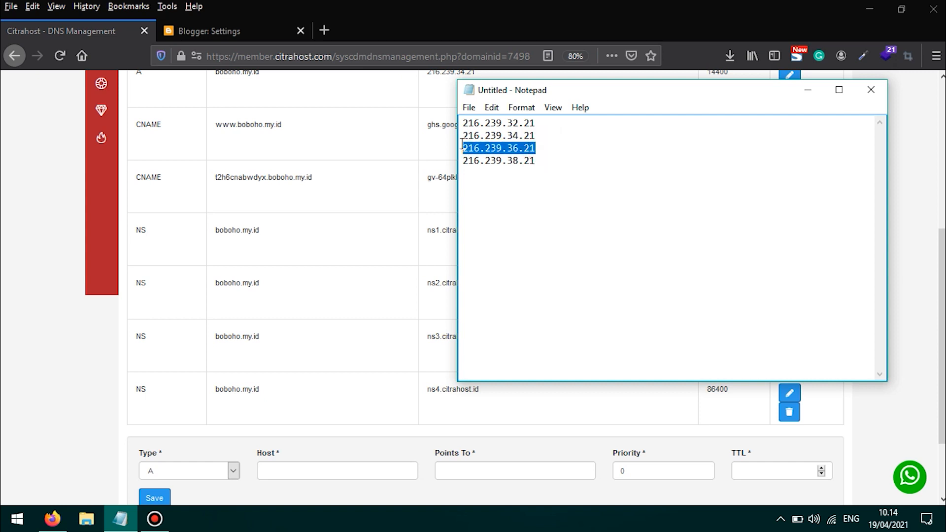
- Fill in the A record with host boboho.my.id, address 216.239.36.21 and TTL 14400, and save it
scroll(271, 316, down, 3)
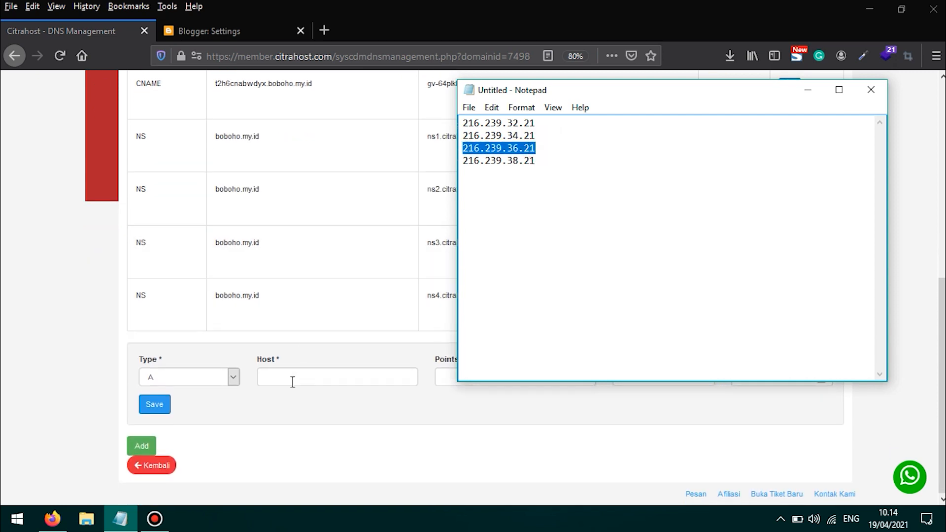
click(291, 382)
key(ctrl+v)
click(454, 372)
key(ctrl+v)
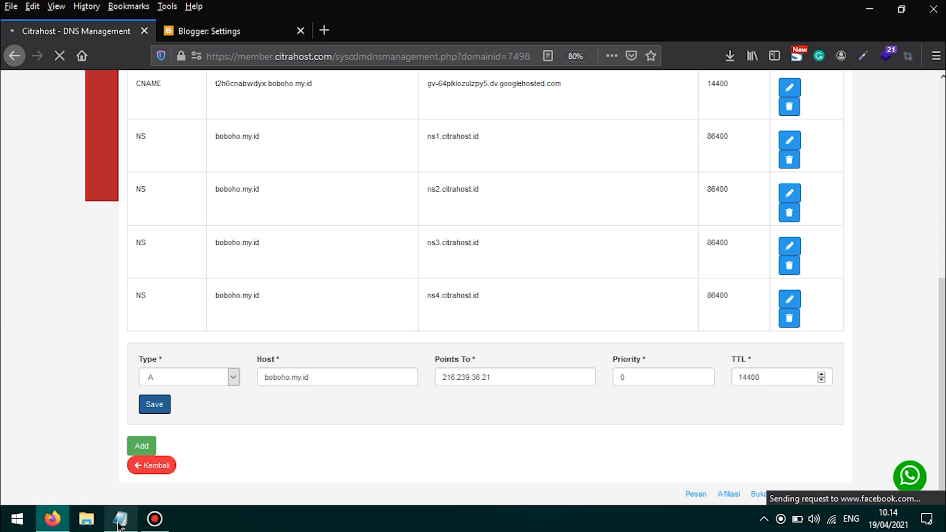
- Bring up the Notepad address list and copy the last address, 216.239.38.21
mouse_move(120, 527)
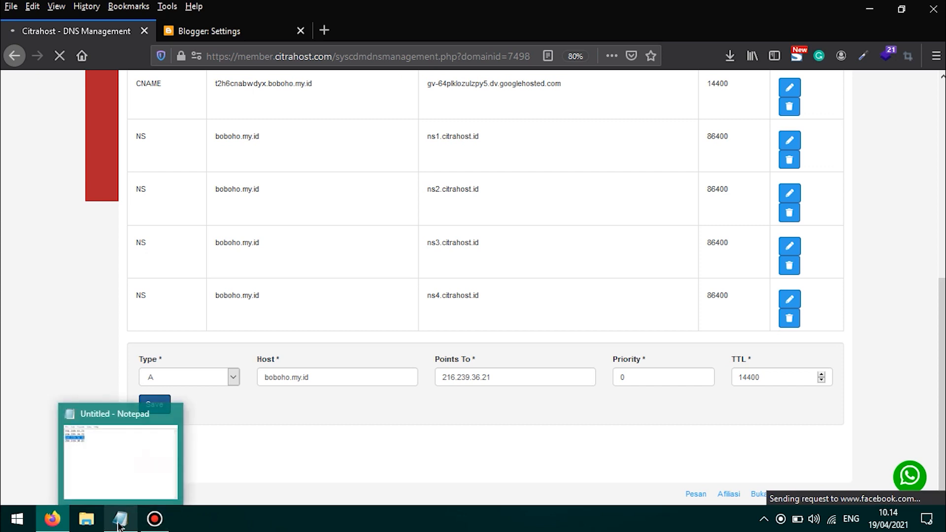
click(120, 526)
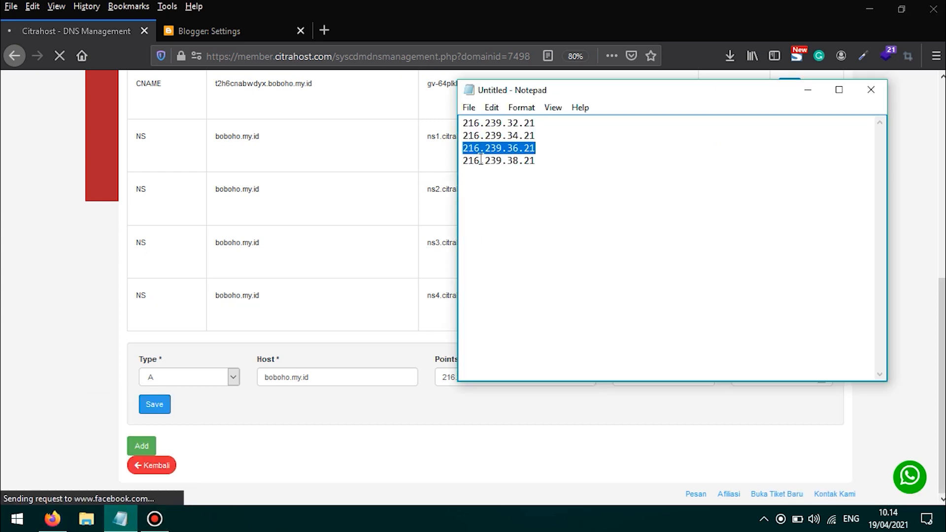
drag(540, 162, 460, 161)
key(ctrl+c)
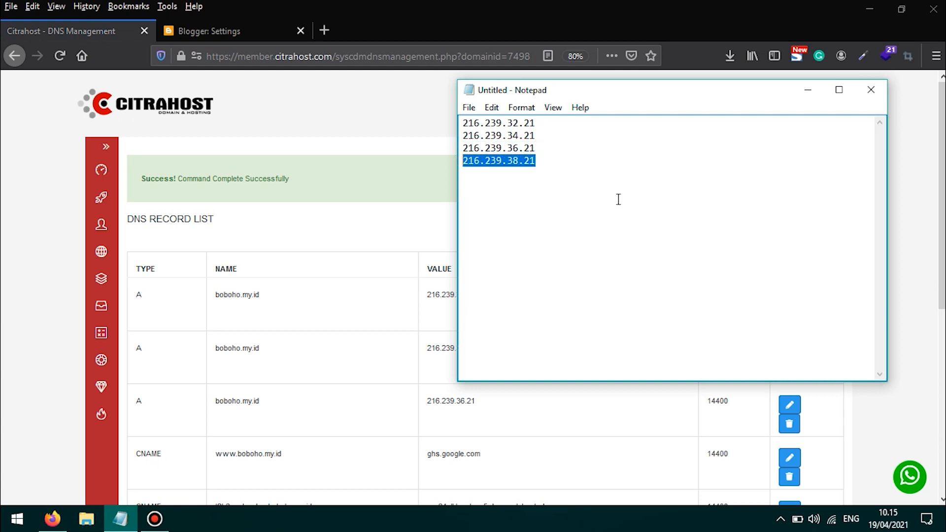
- Start a fourth DNS record in Citrahost with type A and host boboho.my.id
click(321, 225)
scroll(326, 214, down, 7)
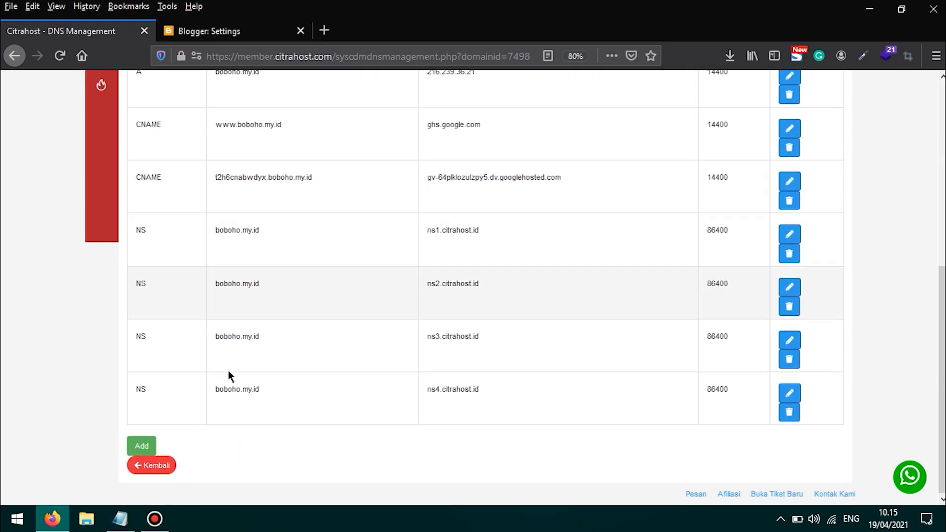
click(148, 446)
click(180, 469)
click(196, 386)
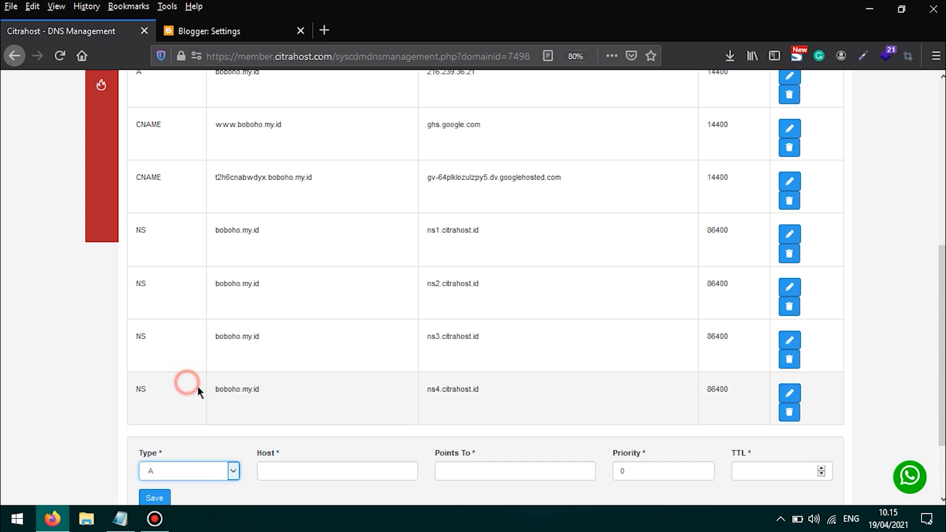
click(284, 470)
text(bobh)
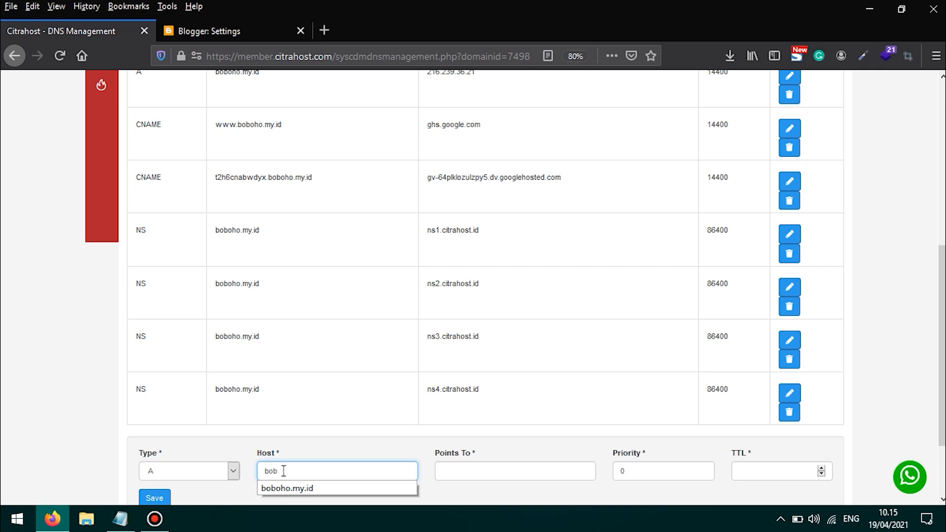
key(Down)
key(Return)
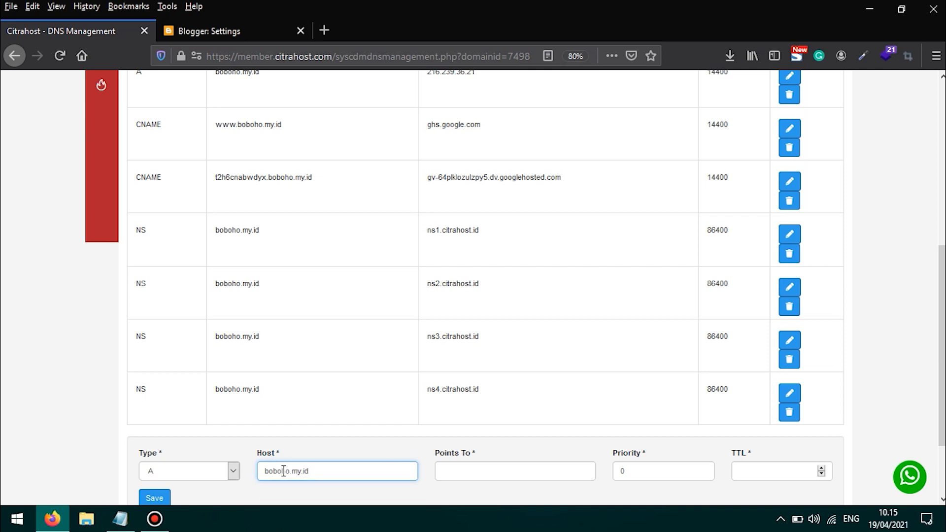
- Point the new boboho.my.id record to 216.239.38.21, set its TTL to 14400, and save it
click(500, 463)
key(ctrl+v)
scroll(551, 356, down, 2)
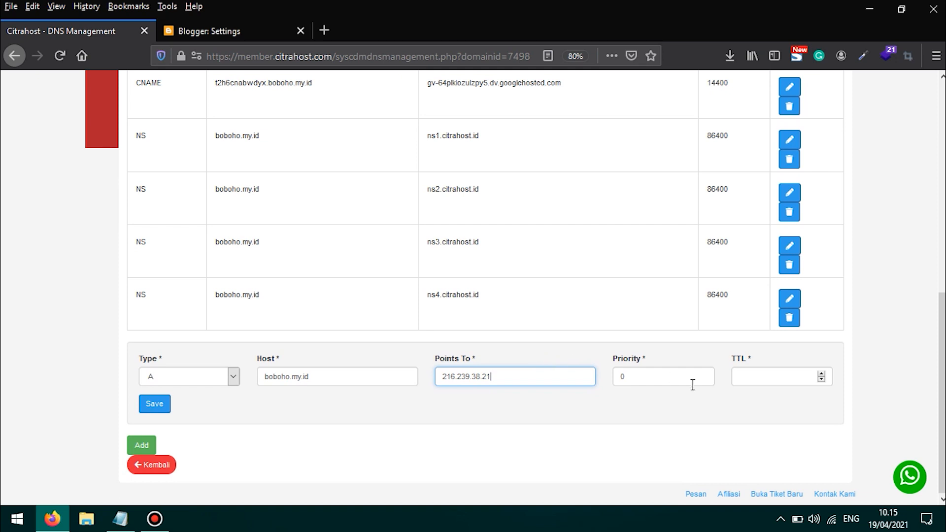
click(765, 378)
text(14400)
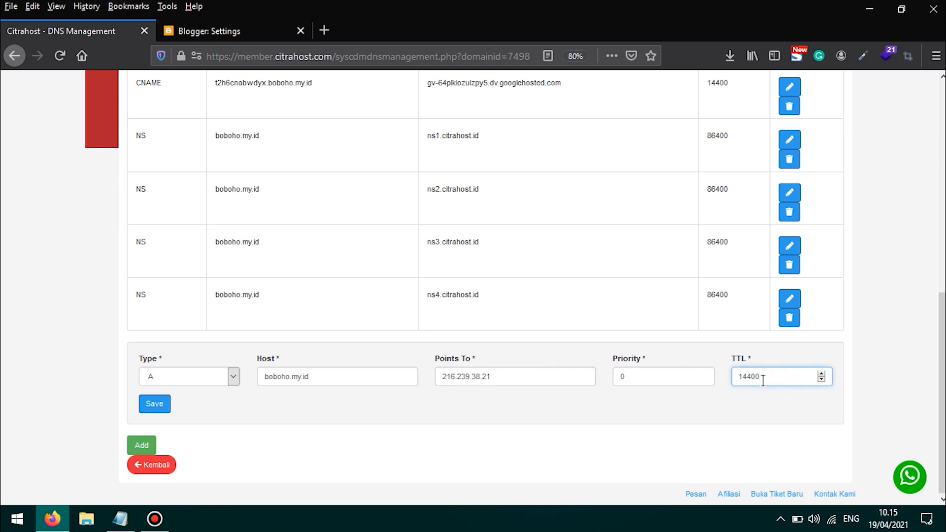
click(153, 412)
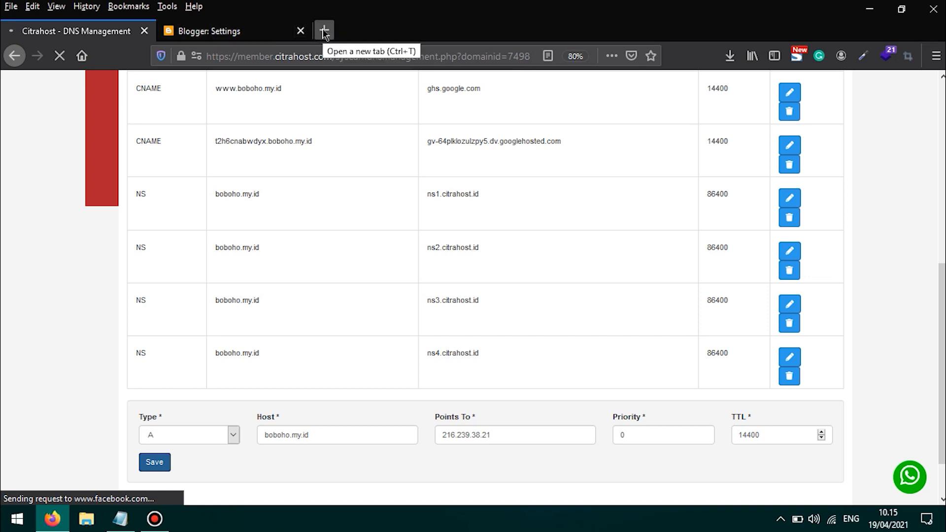
- Search Google for dnschecker in a new browser tab and open the DNS Checker propagation tool at dnschecker.org
click(324, 33)
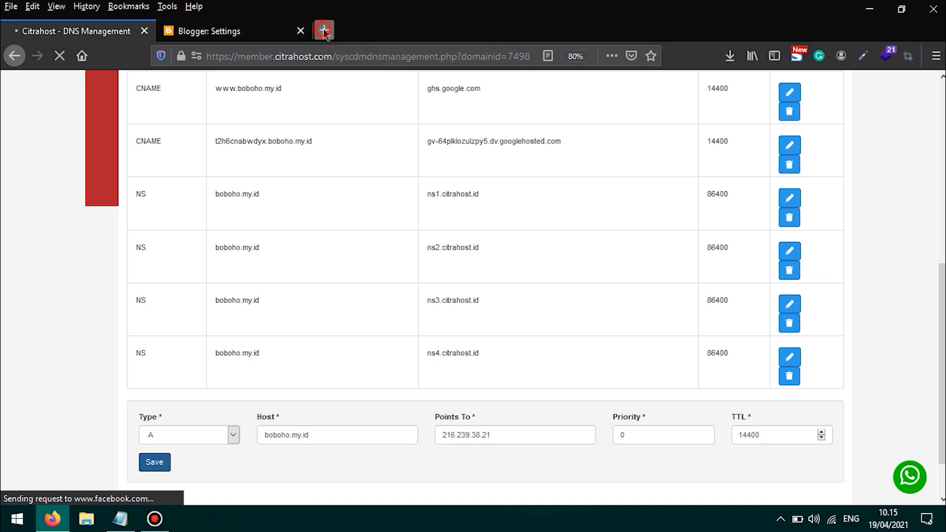
click(259, 55)
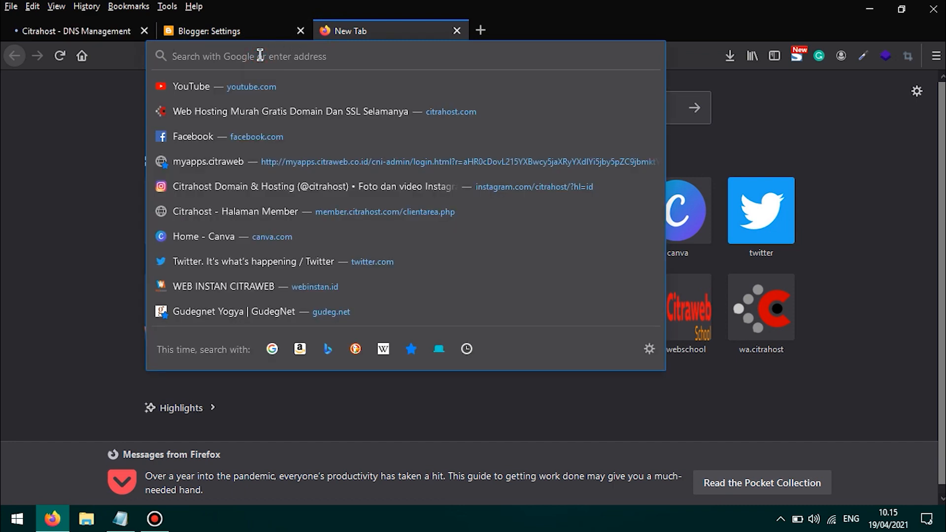
text(dnsc)
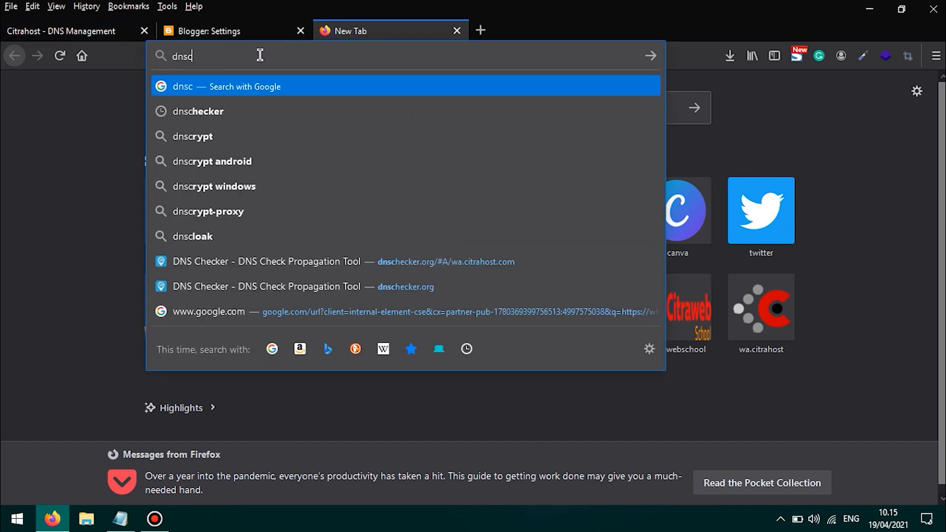
text(he)
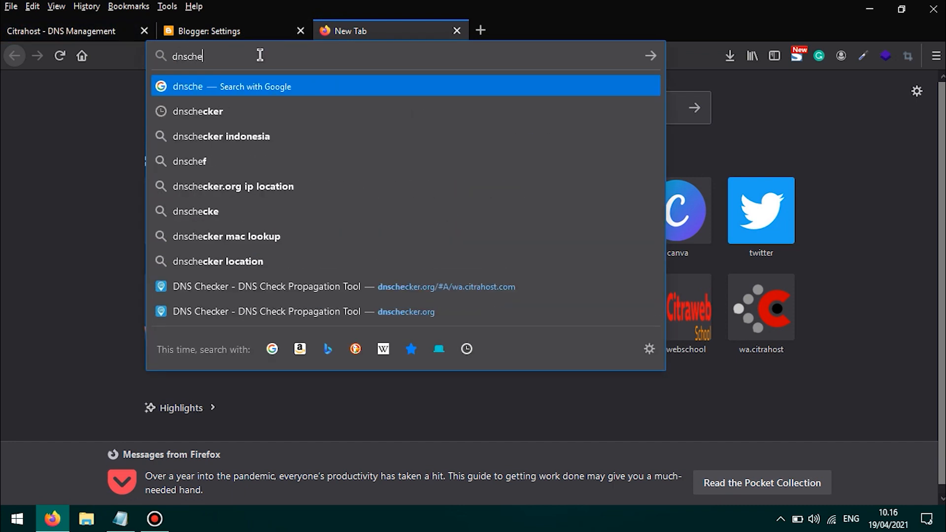
text(cker)
key(Return)
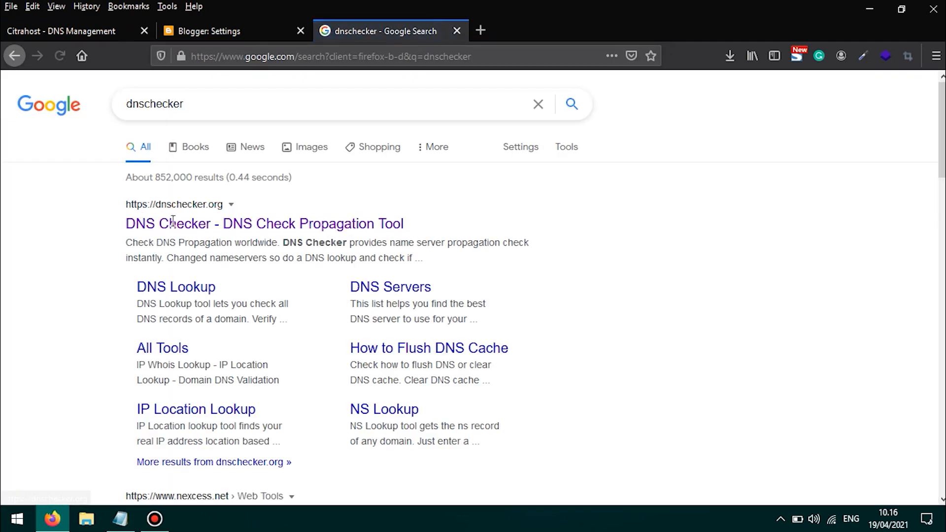
click(176, 226)
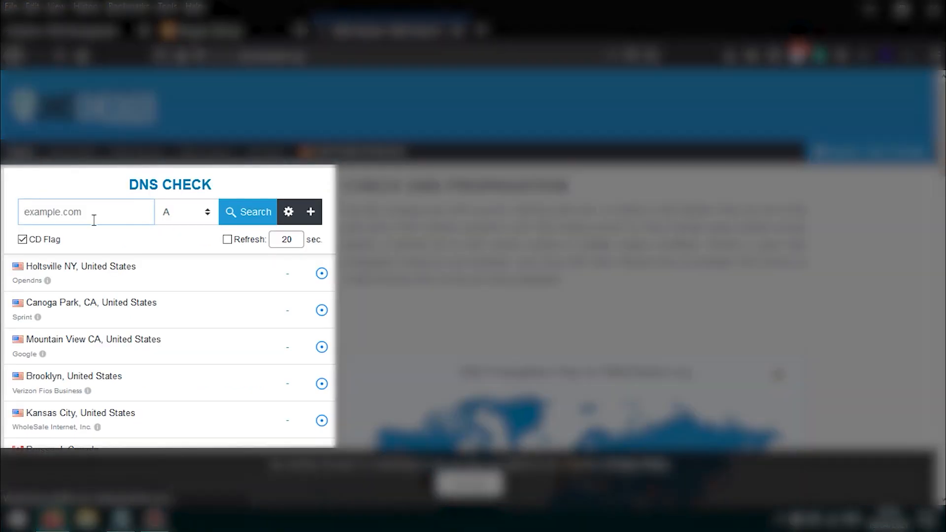
- Look up the A records of boboho.my.id in DNS Checker and review the results across the listed servers
click(92, 219)
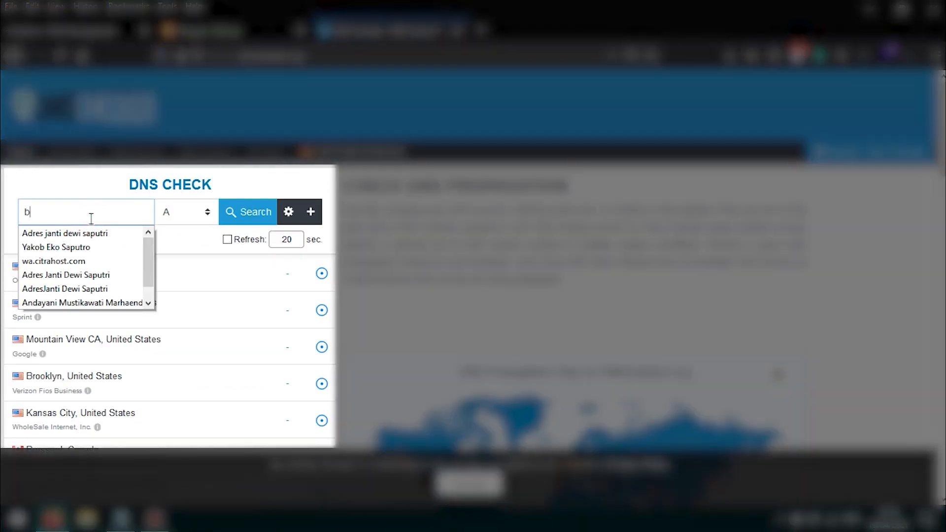
text(bobo)
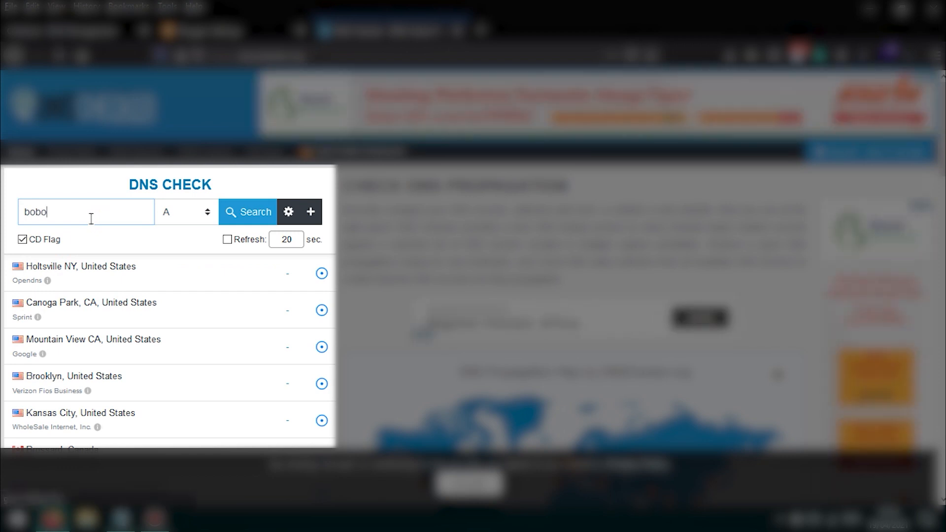
text(ho.my.id)
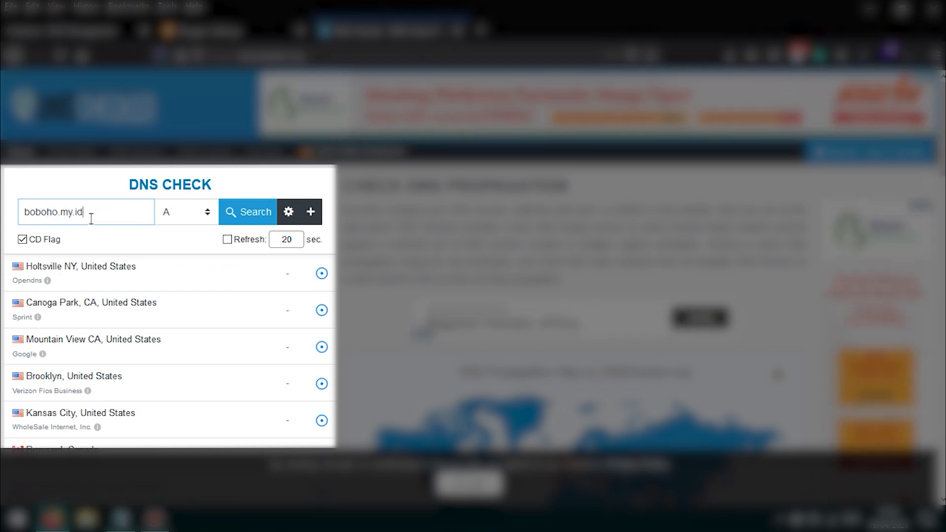
click(242, 218)
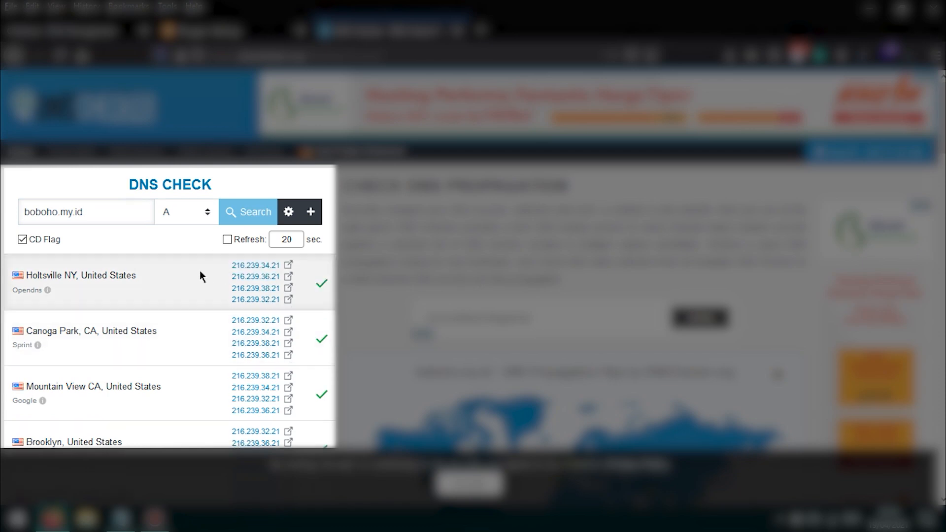
scroll(197, 276, down, 6)
scroll(220, 205, up, 6)
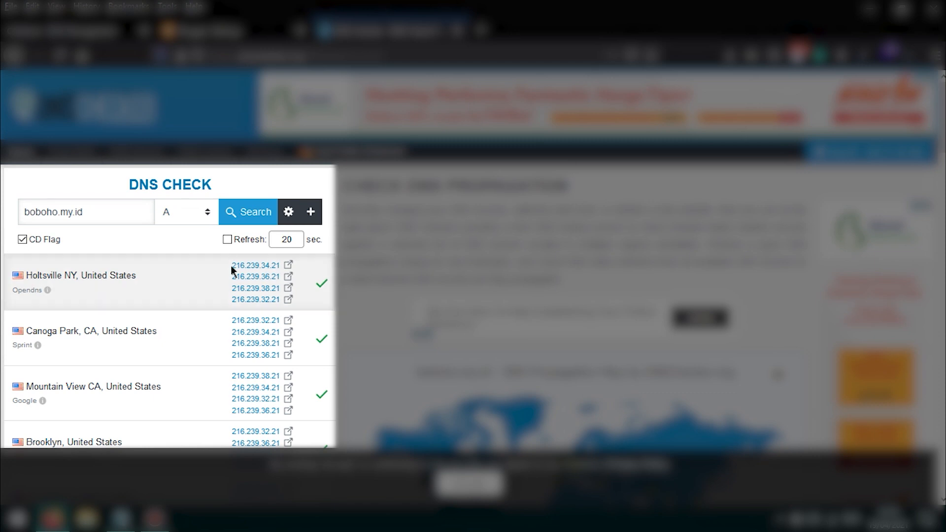
click(177, 219)
click(175, 270)
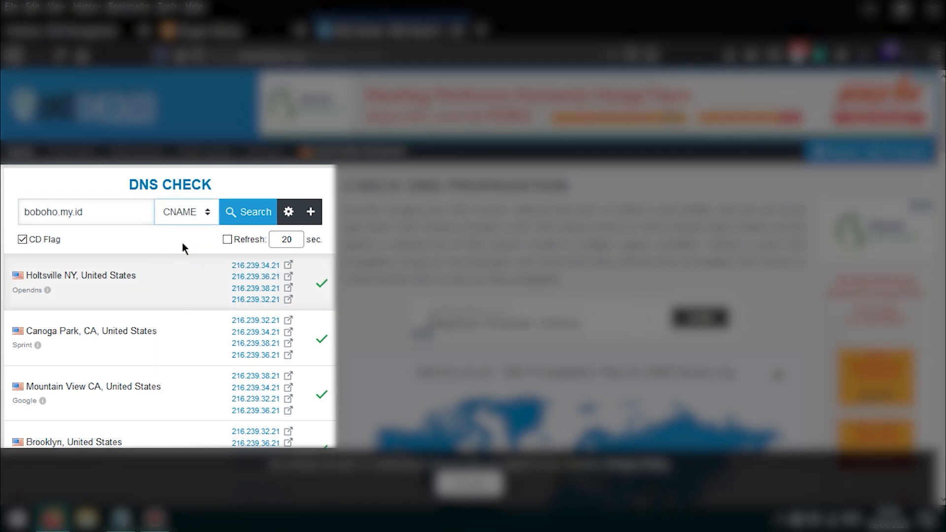
click(78, 34)
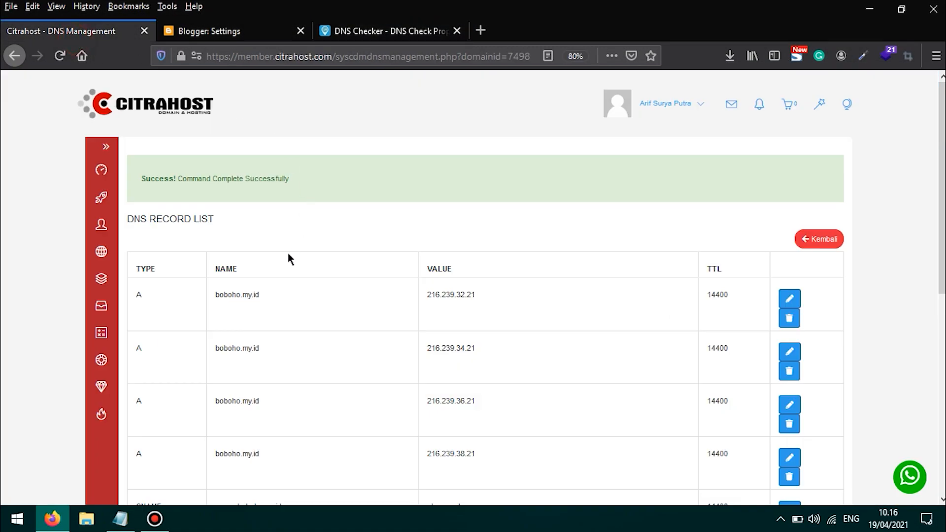
scroll(288, 253, down, 6)
scroll(190, 224, down, 1)
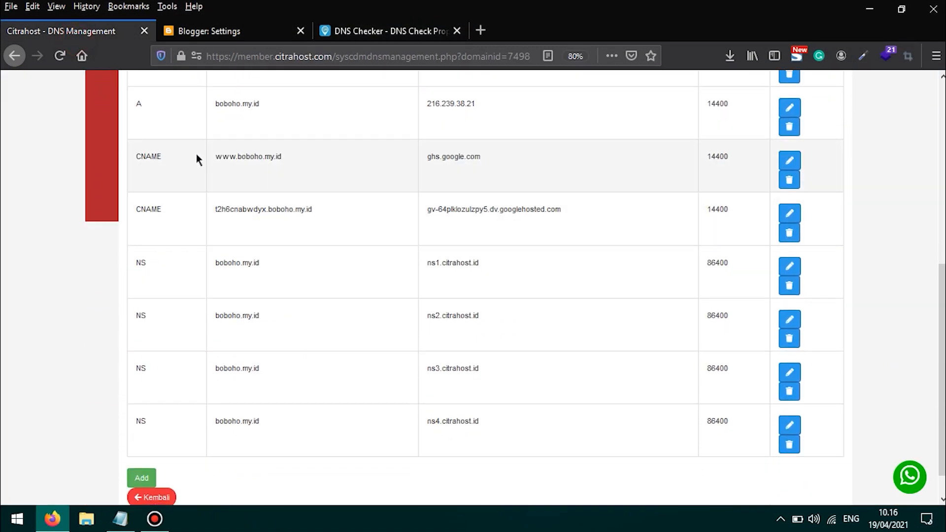
drag(212, 155, 371, 172)
key(ctrl+c)
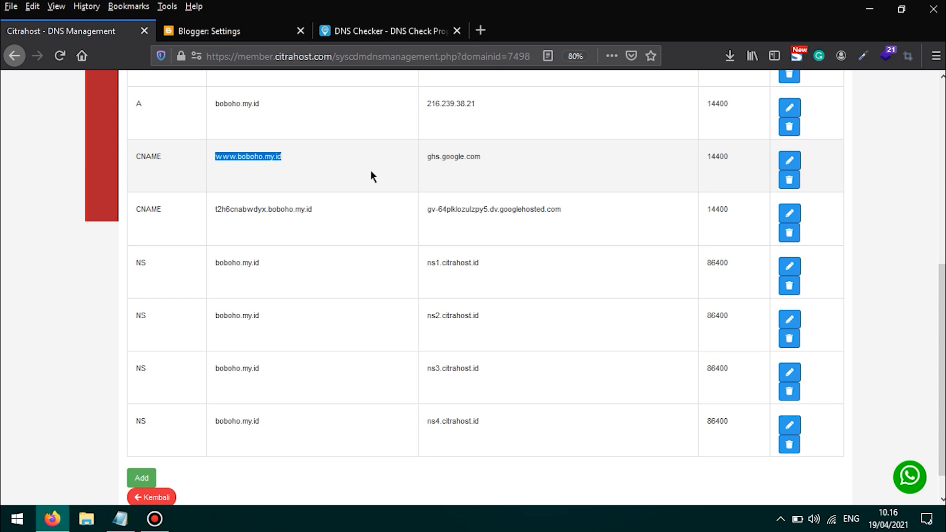
click(359, 27)
triple_click(96, 211)
key(ctrl+v)
click(255, 217)
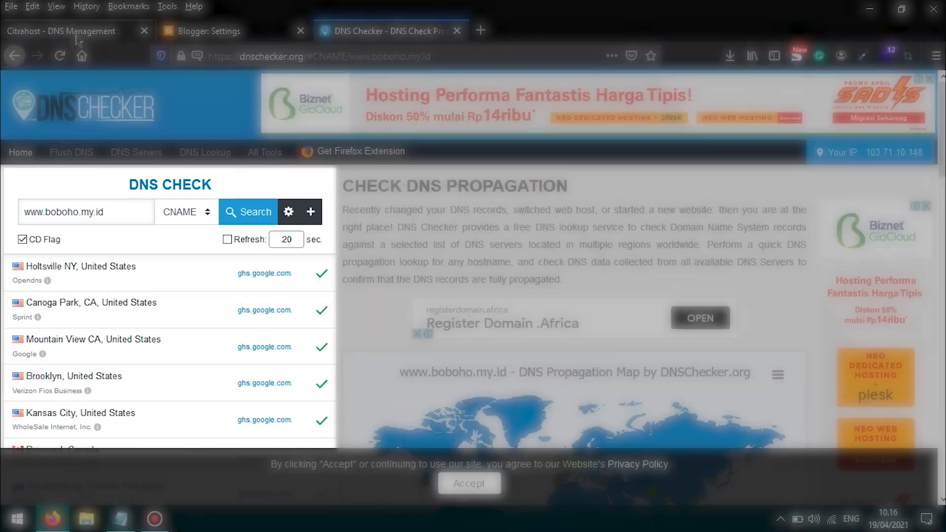
- Take the domain-verification CNAME host from the Citrahost record list, look it up in DNS Checker, and review its propagation
click(76, 36)
drag(215, 209, 312, 209)
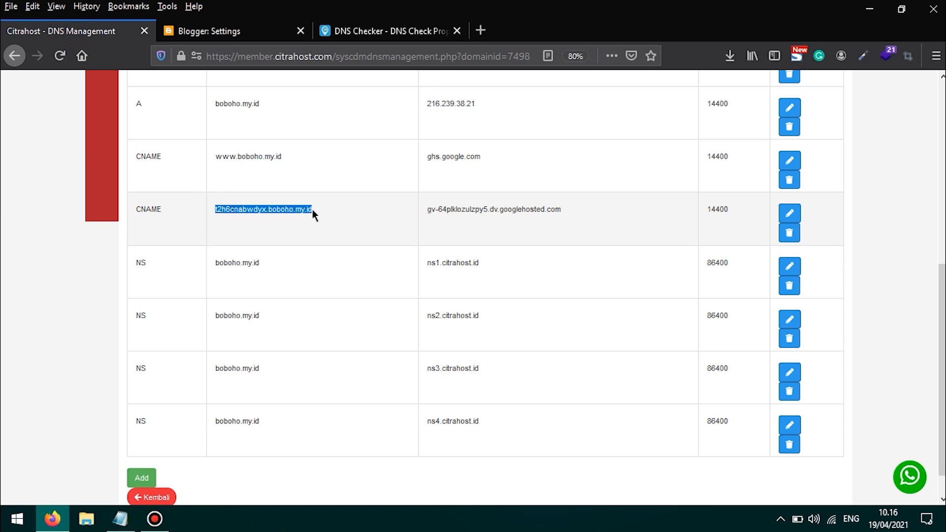
click(386, 31)
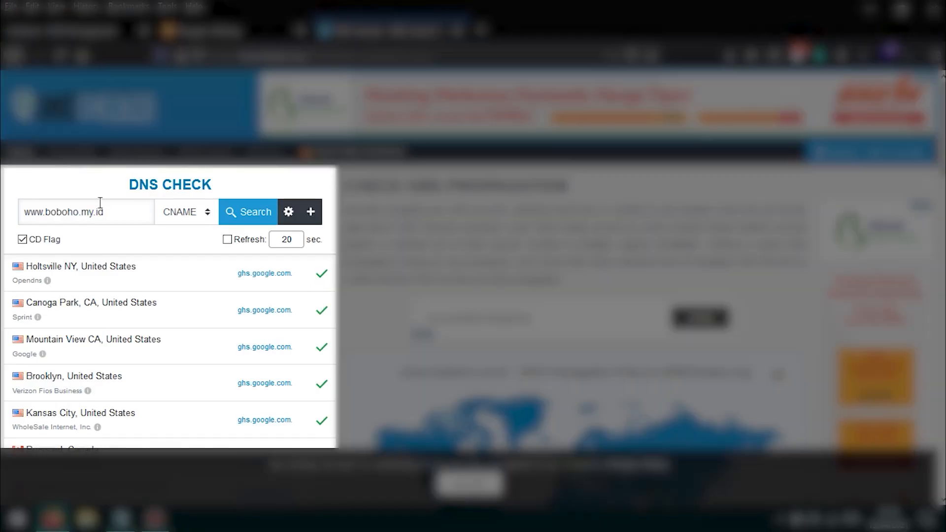
drag(105, 211, 14, 194)
text(t2h6cnabwdyx.boboho.my.id)
click(255, 216)
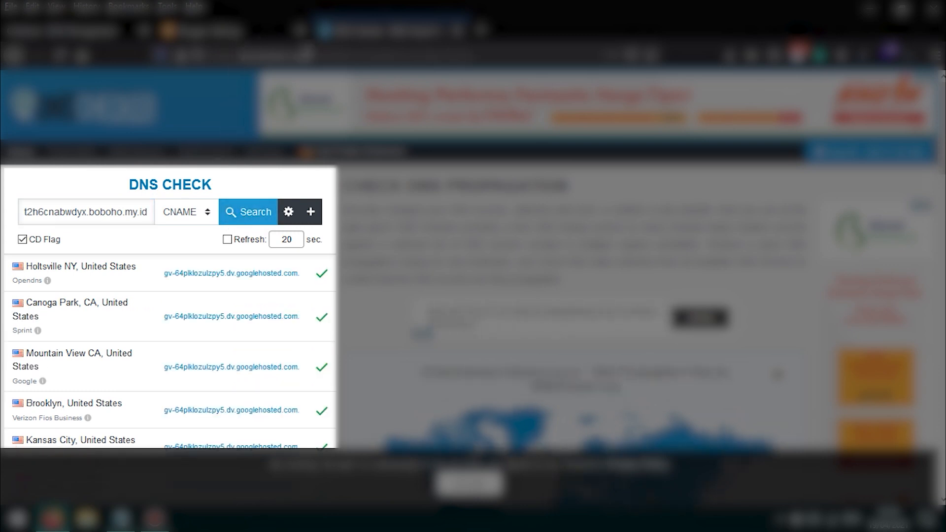
scroll(296, 200, down, 4)
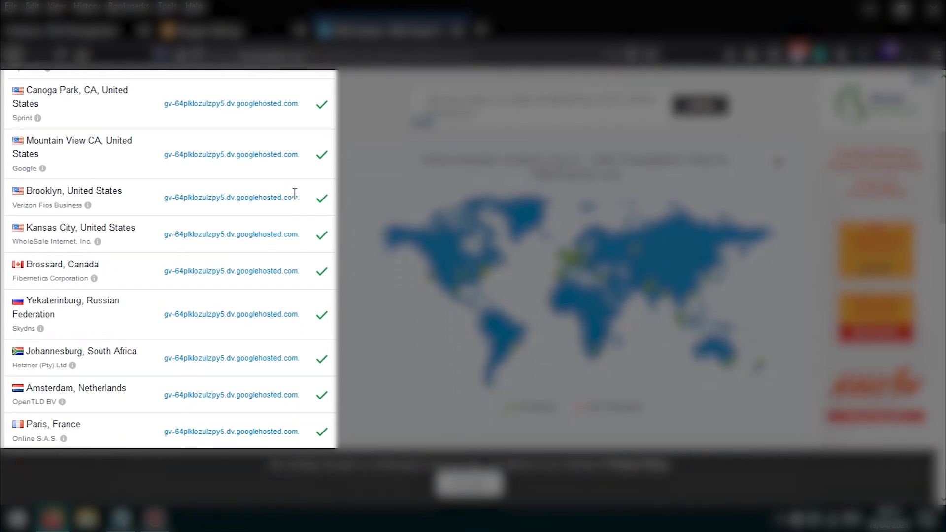
scroll(296, 197, down, 1)
scroll(295, 197, up, 5)
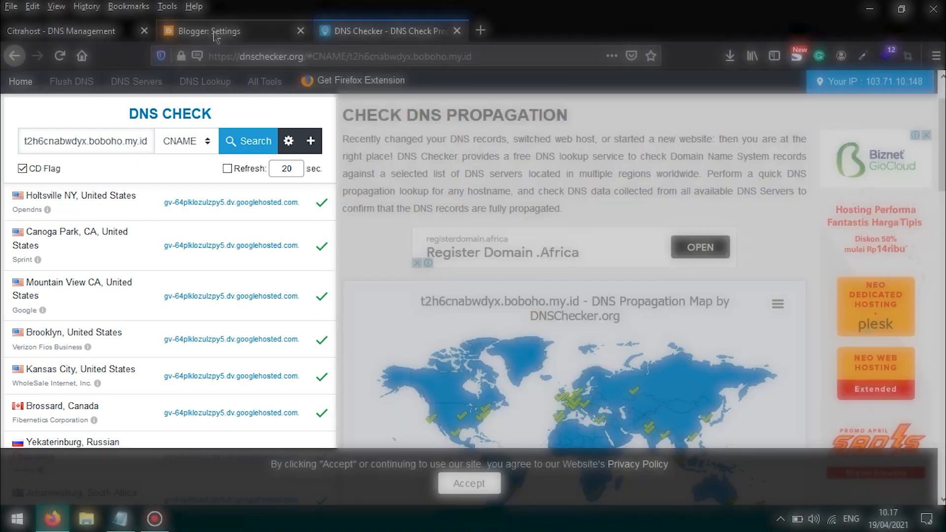
click(214, 32)
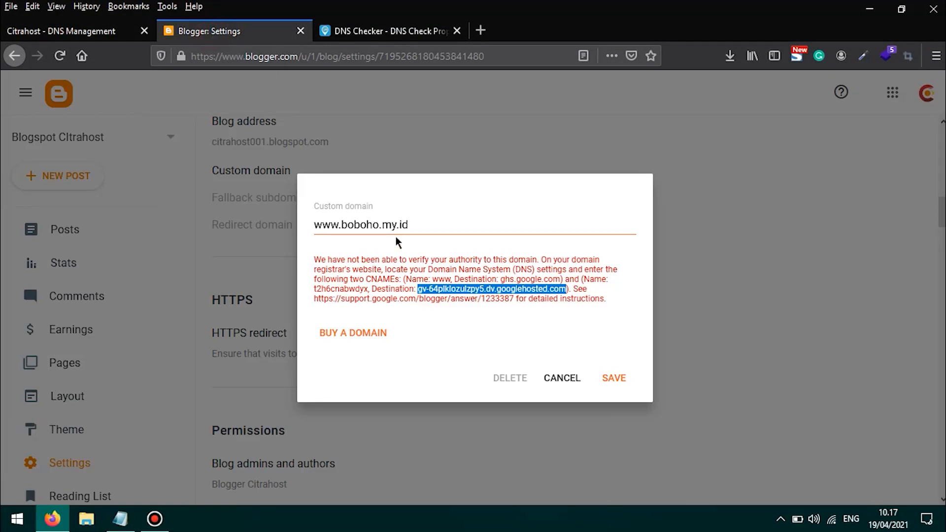
click(412, 224)
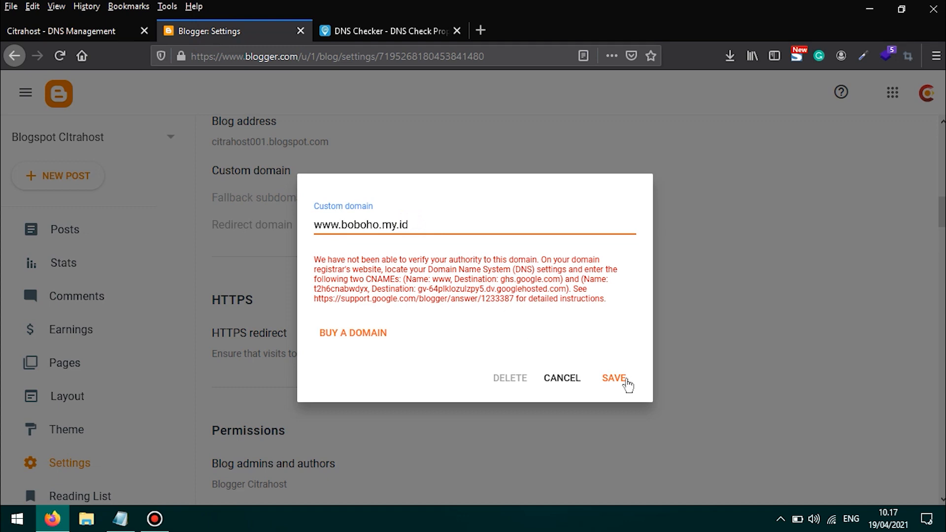
click(617, 380)
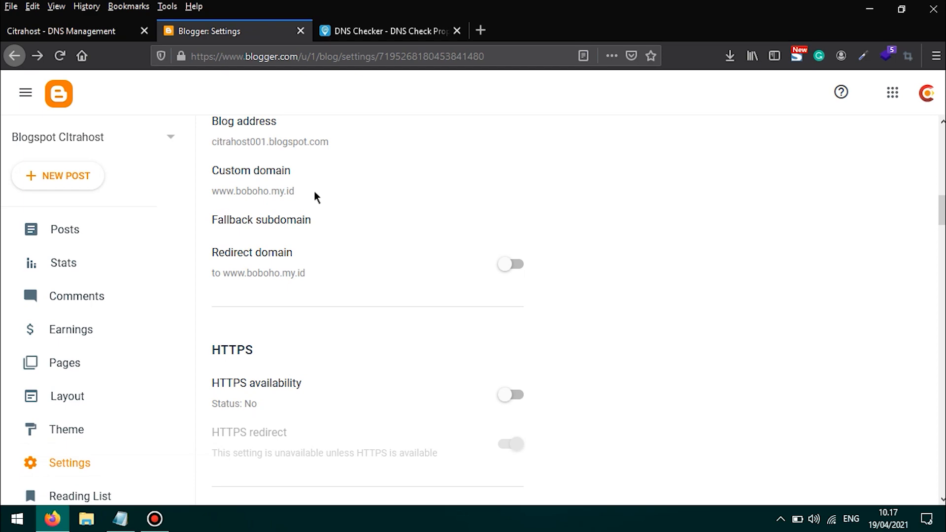
click(481, 39)
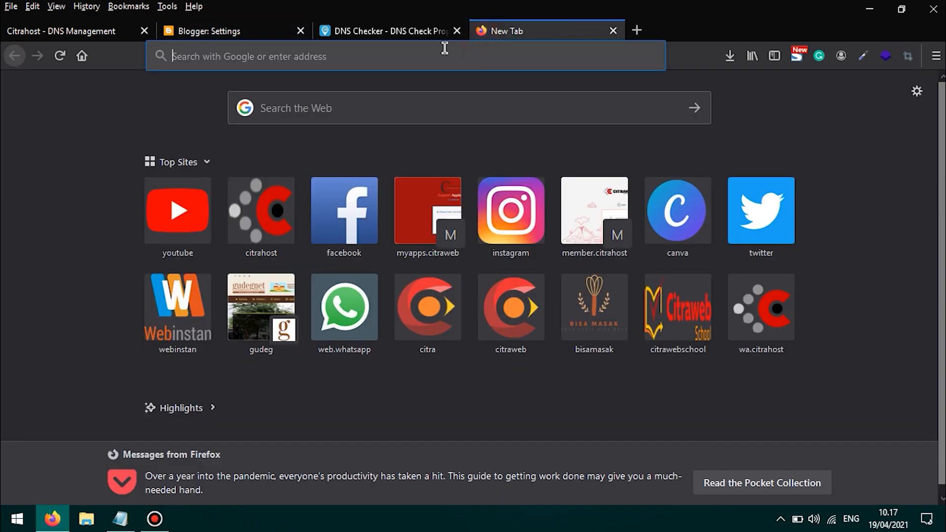
click(434, 56)
text(www.)
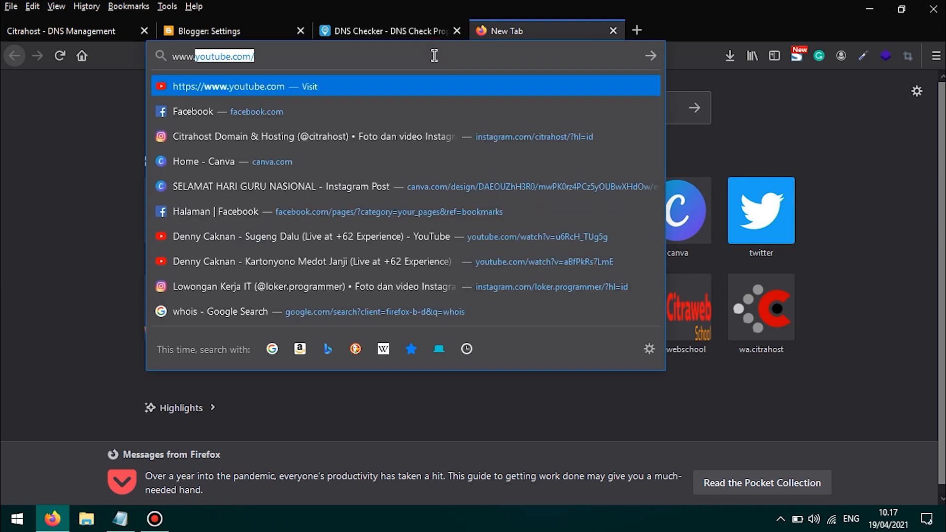
text(boboh)
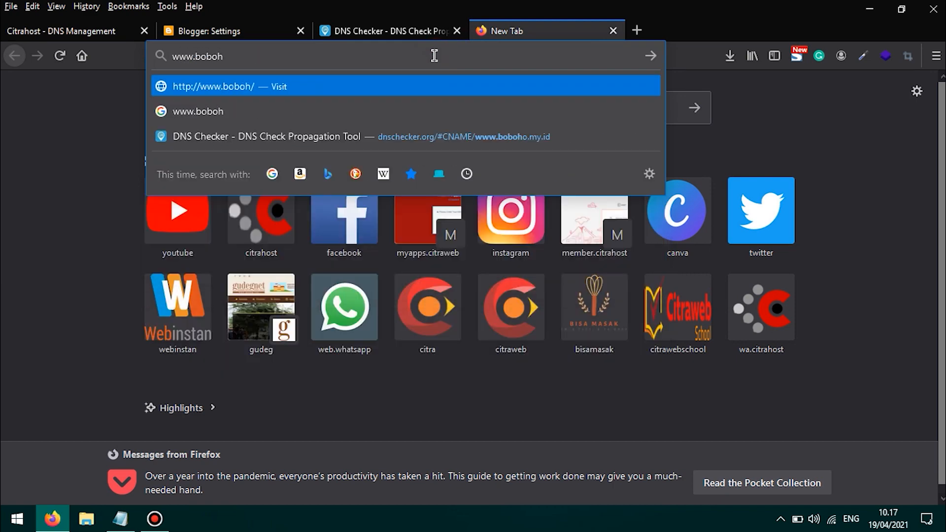
text(o.my.id)
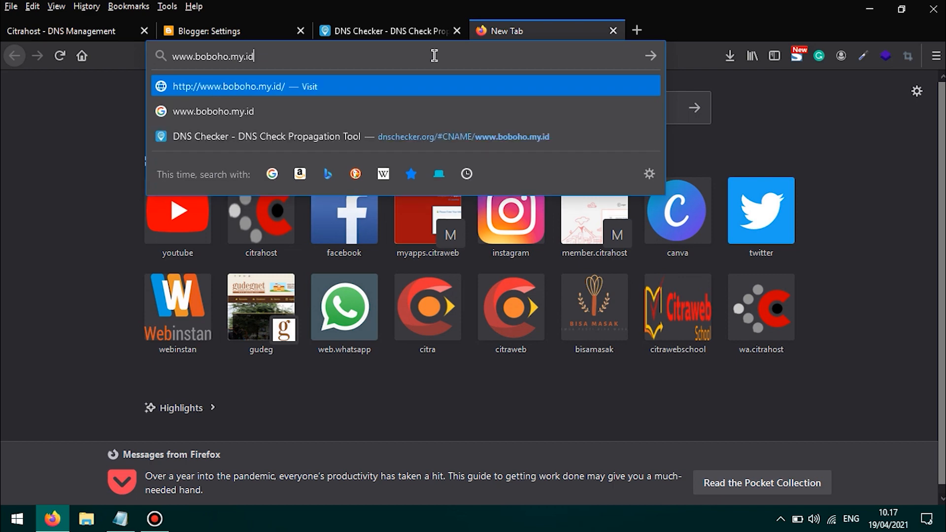
key(Return)
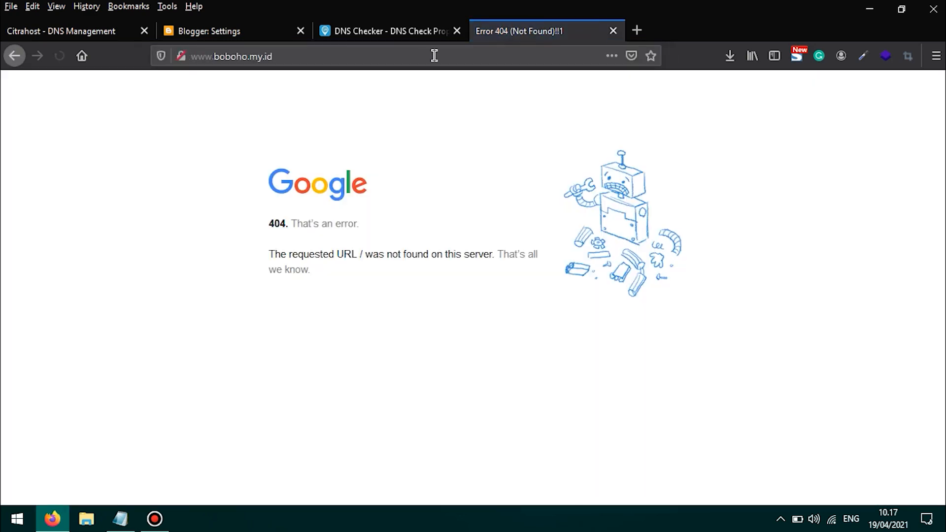
click(388, 58)
click(814, 194)
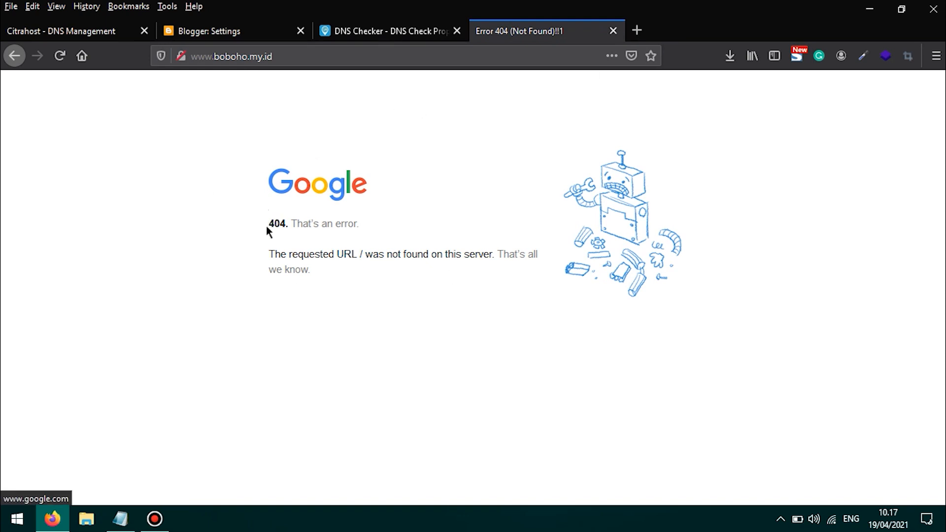
click(278, 56)
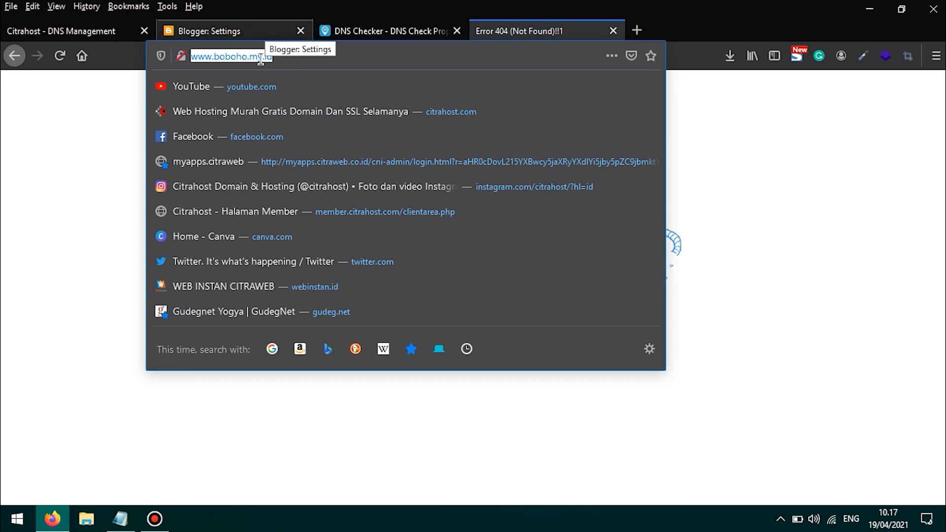
click(85, 133)
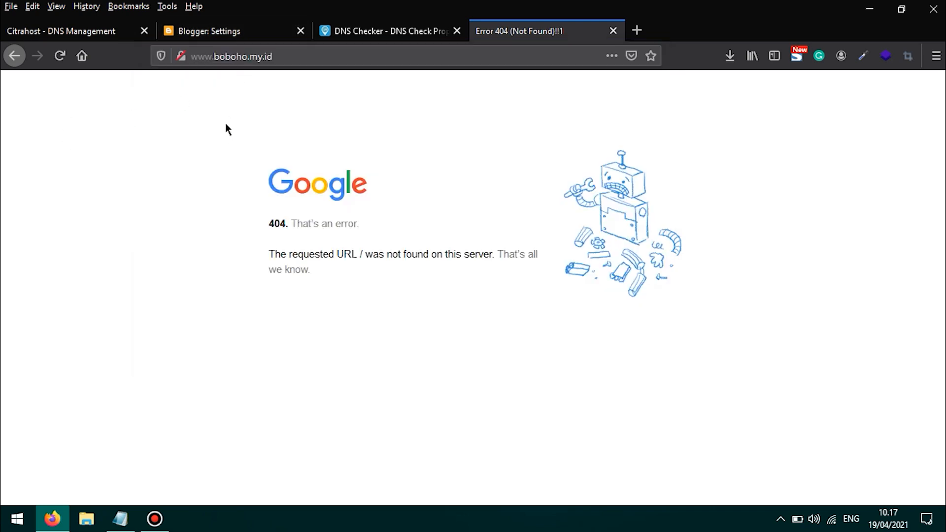
click(240, 57)
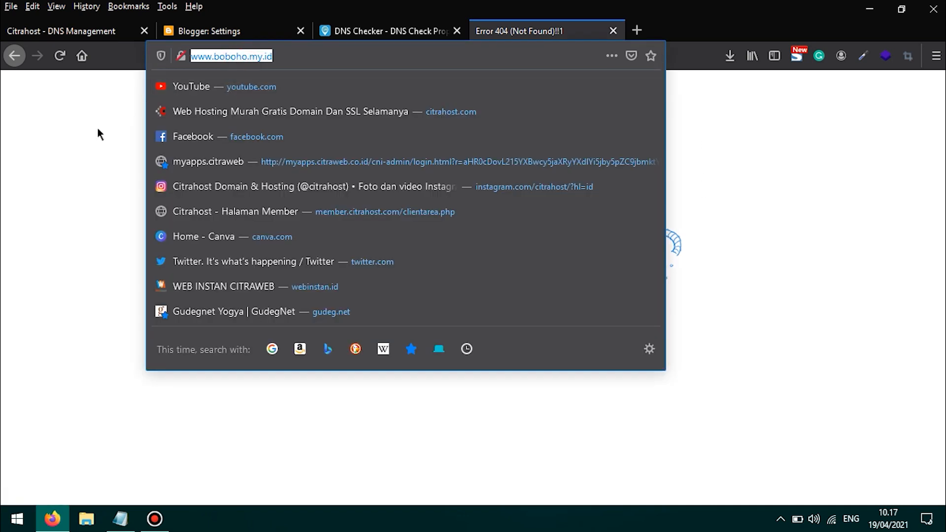
click(206, 33)
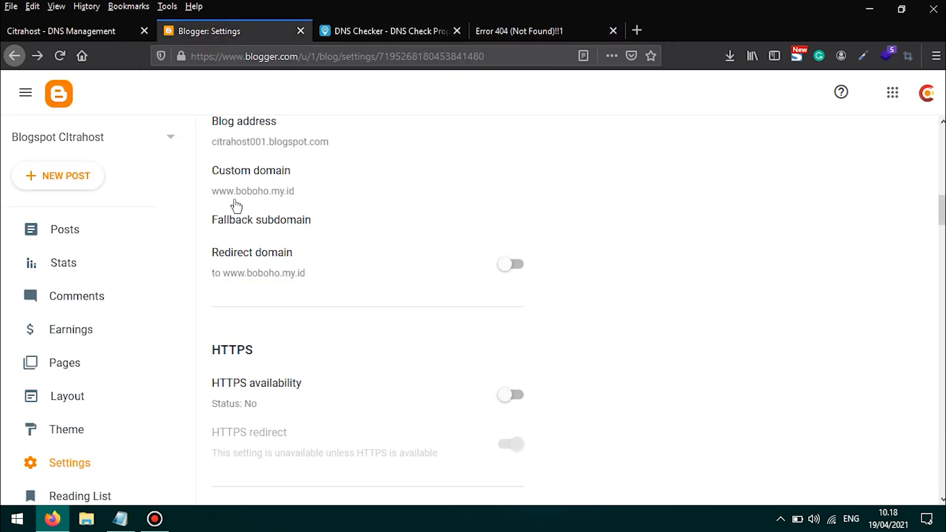
click(519, 34)
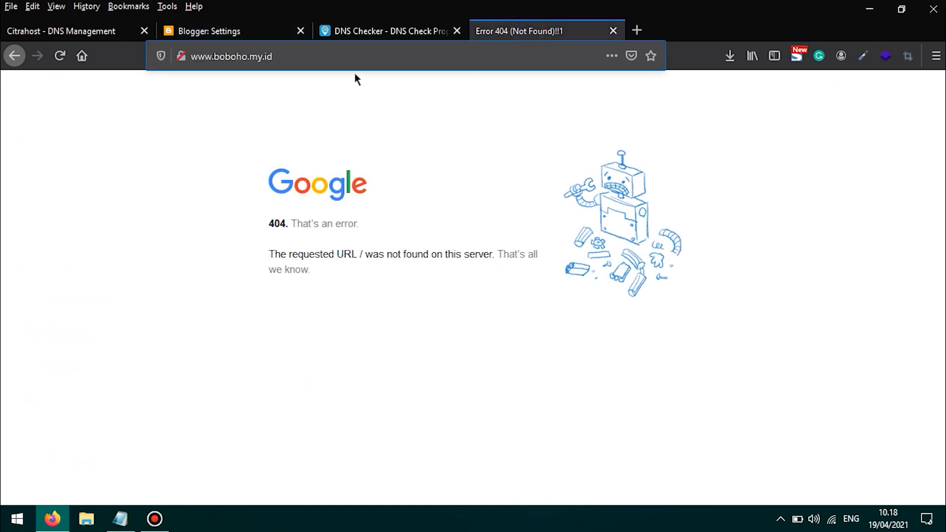
click(355, 52)
key(Return)
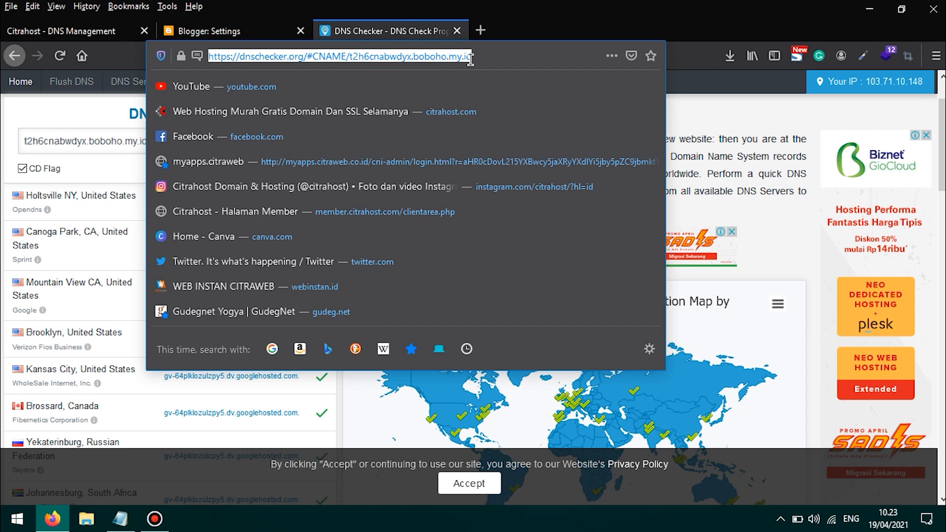
click(481, 30)
click(444, 55)
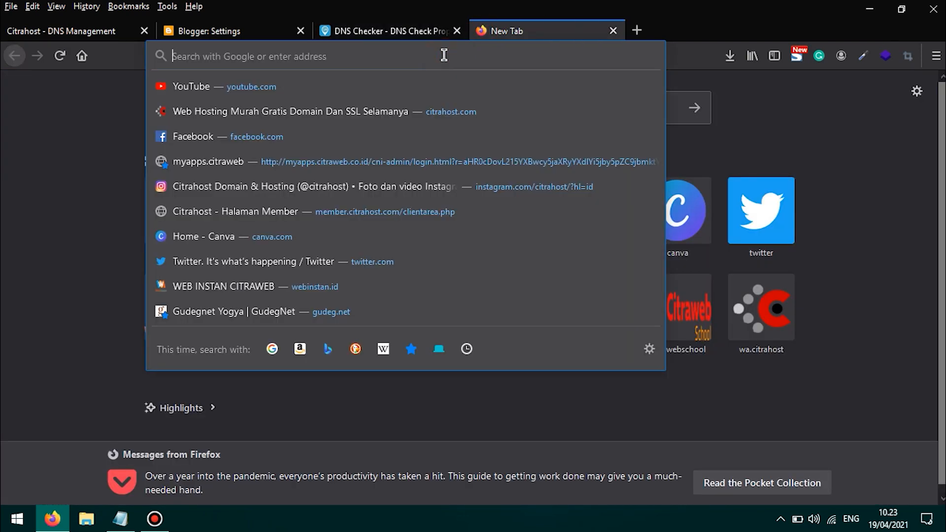
text(www)
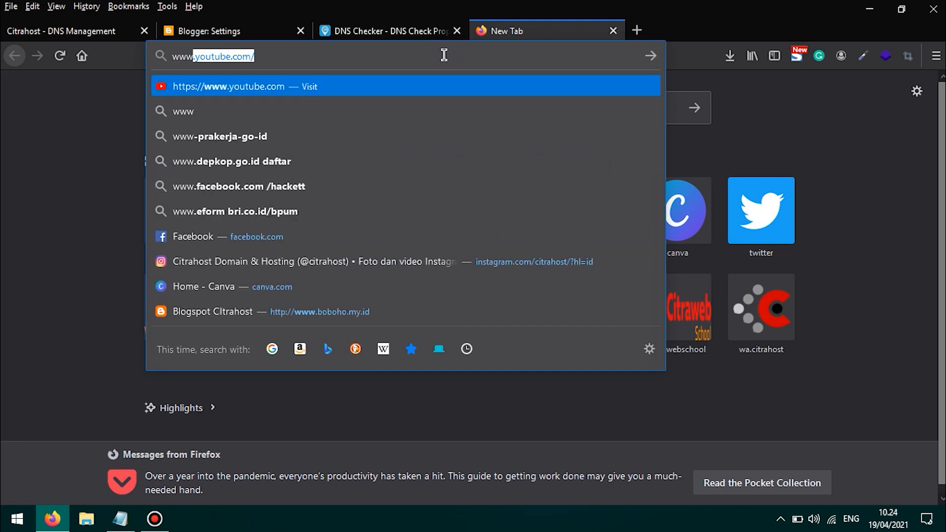
text(.b)
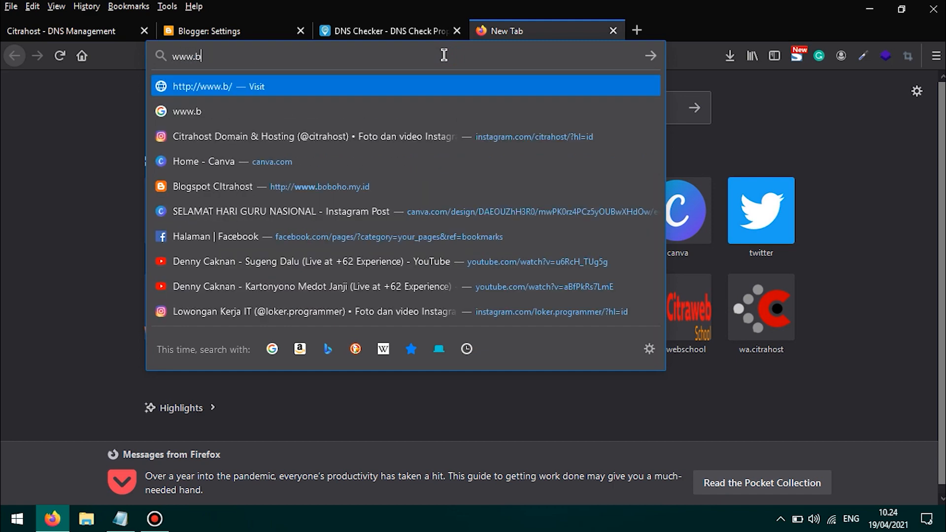
text(oboho.m)
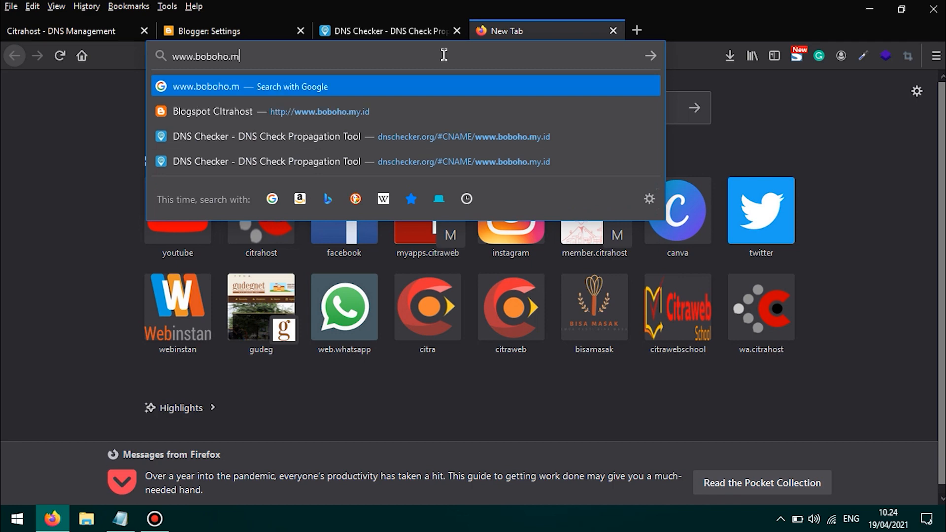
text(y.id)
key(Return)
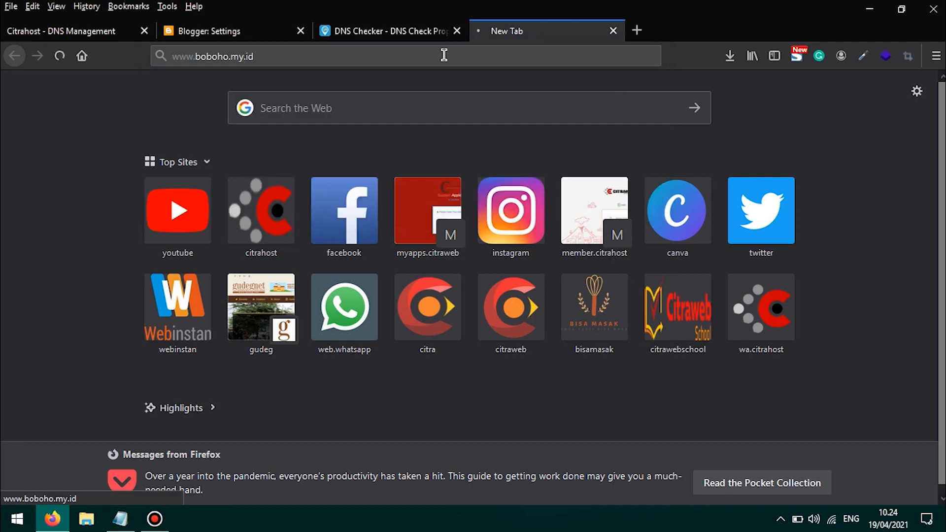